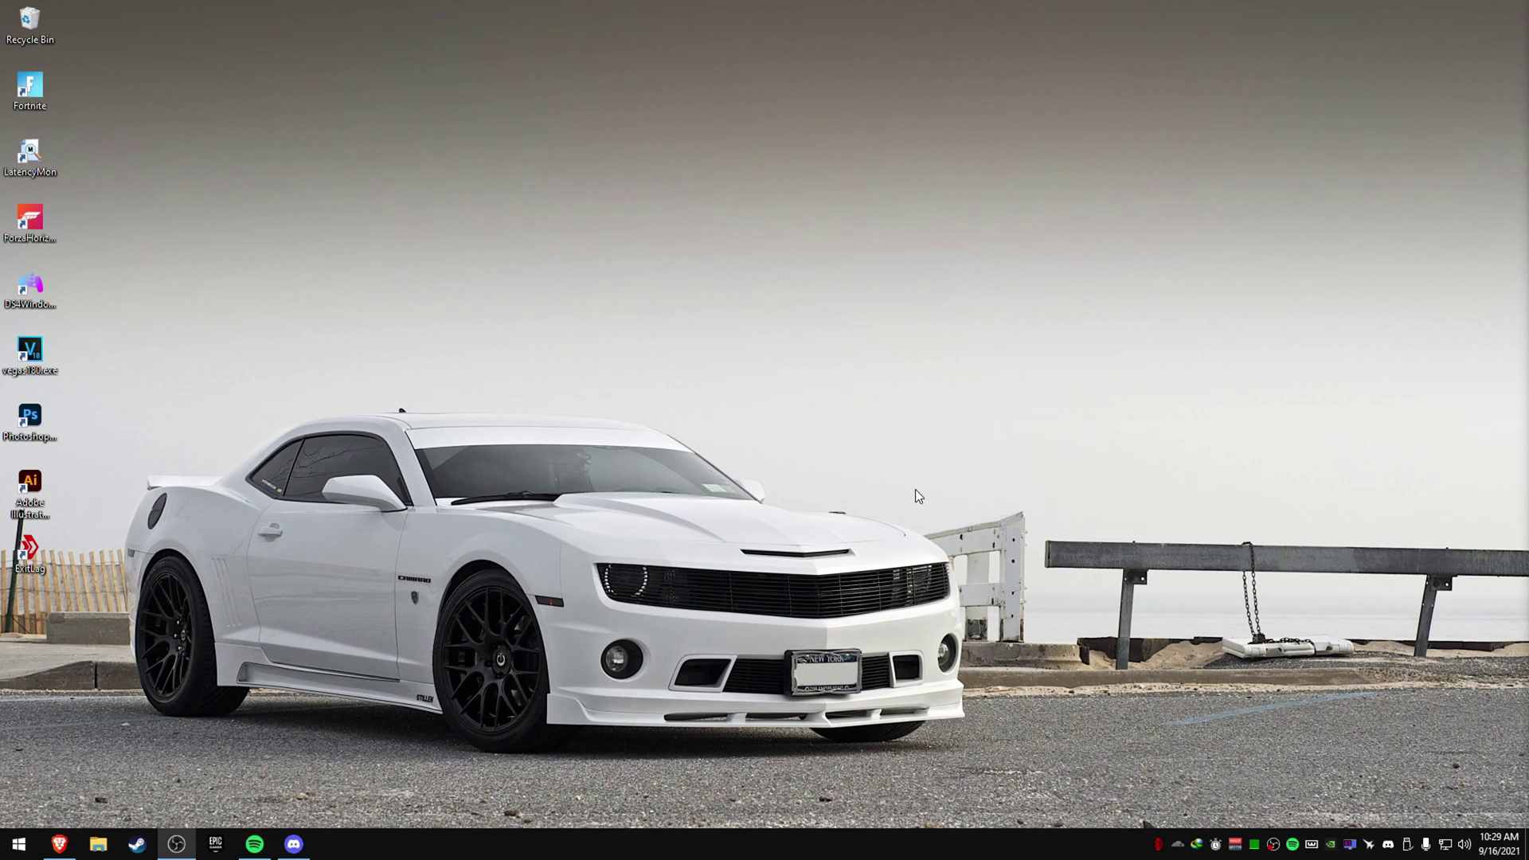
# - Bring up the ExitLag website in the Brave browser, look over its home page, and minimize the browser
pyautogui.click(59, 843)
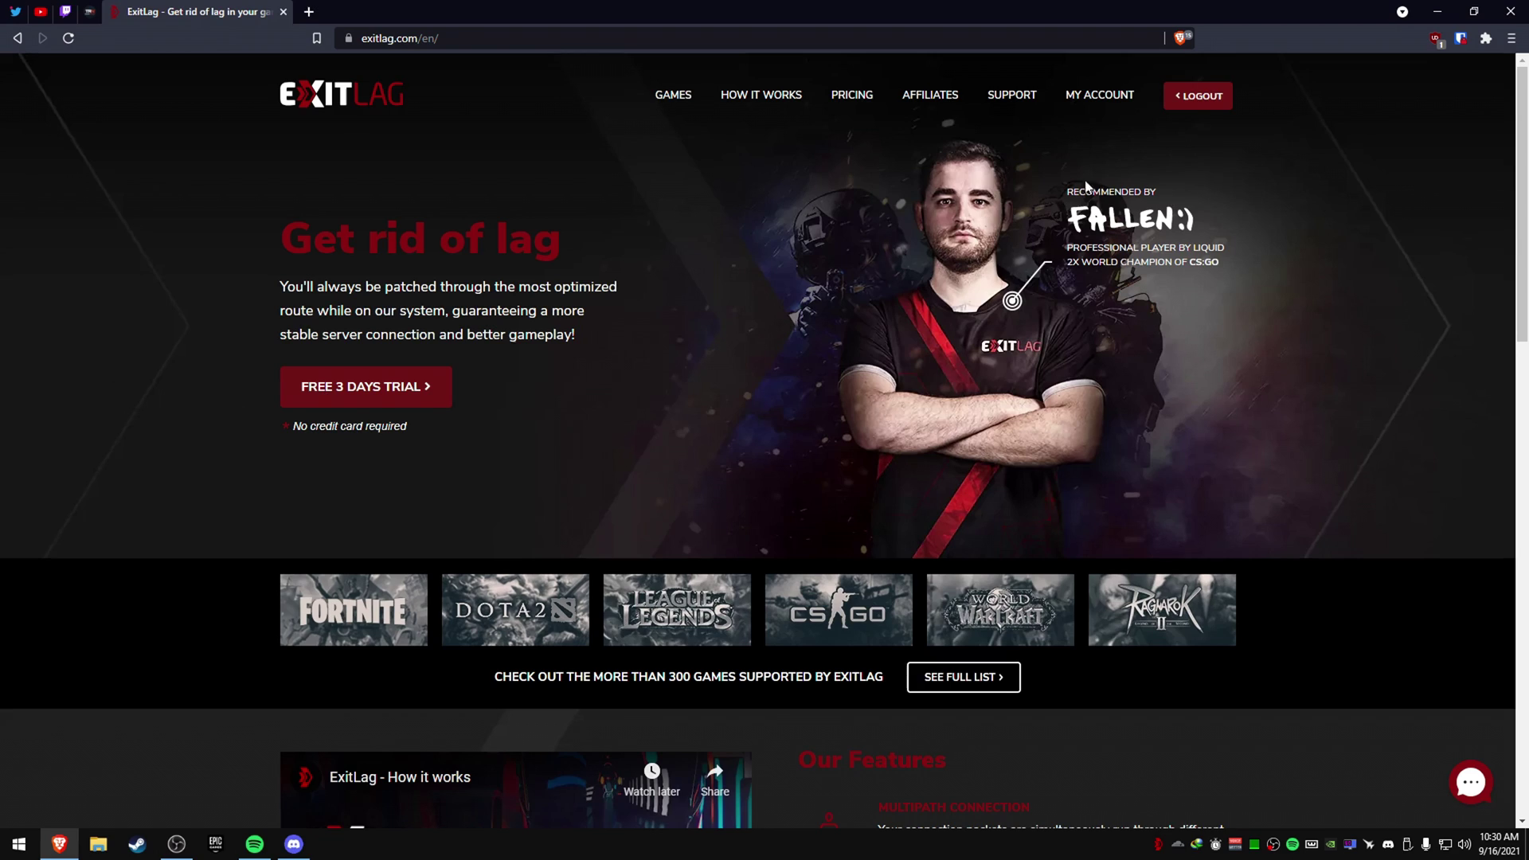
pyautogui.click(1437, 12)
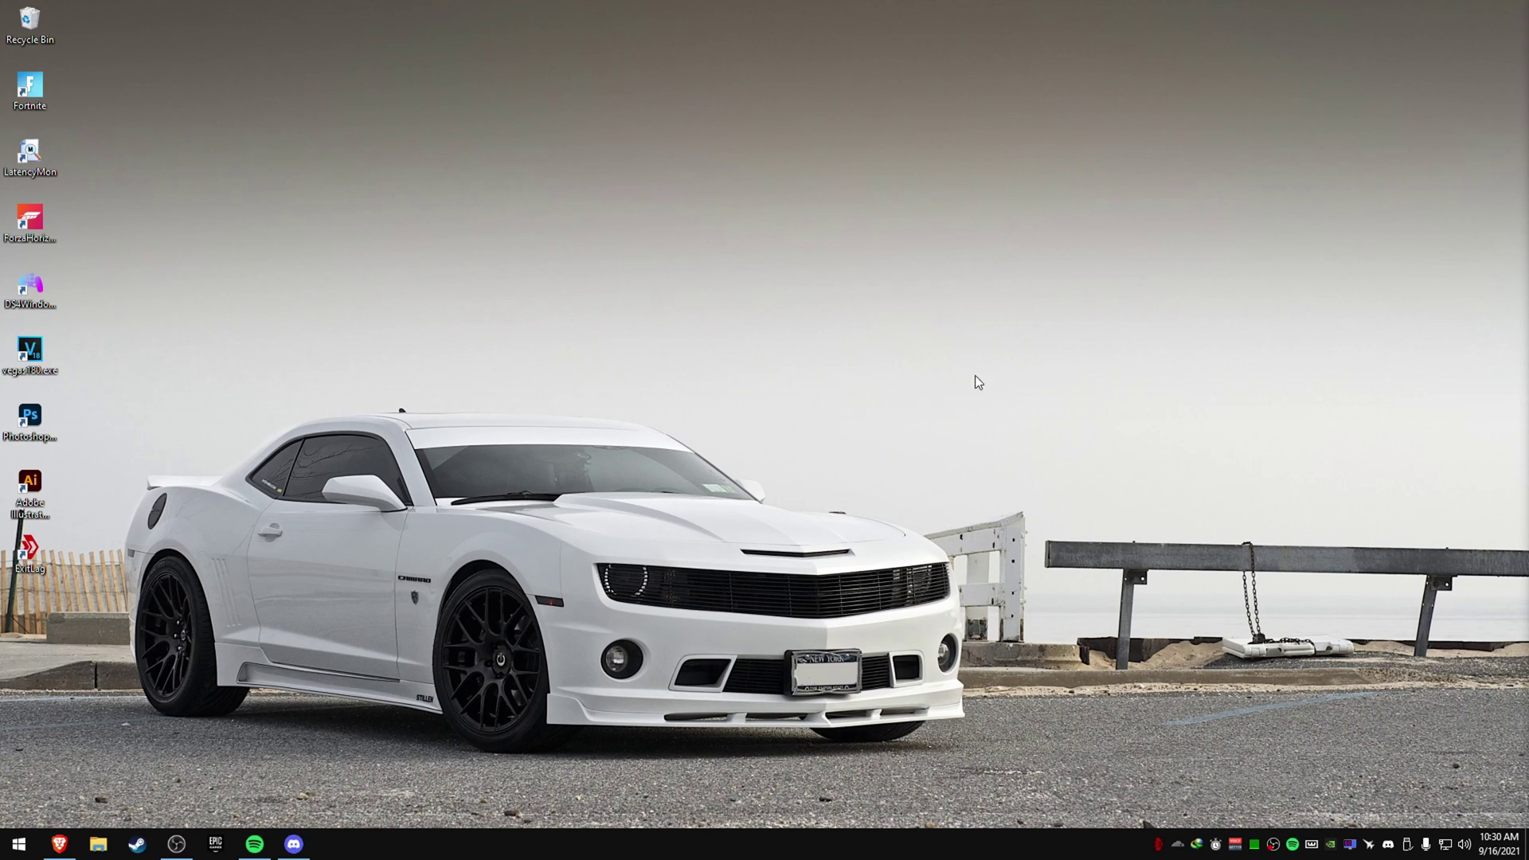
# - Switch to the ExitLag app and review its general tool settings, including the explanation of Smart optimization
pyautogui.click(1158, 847)
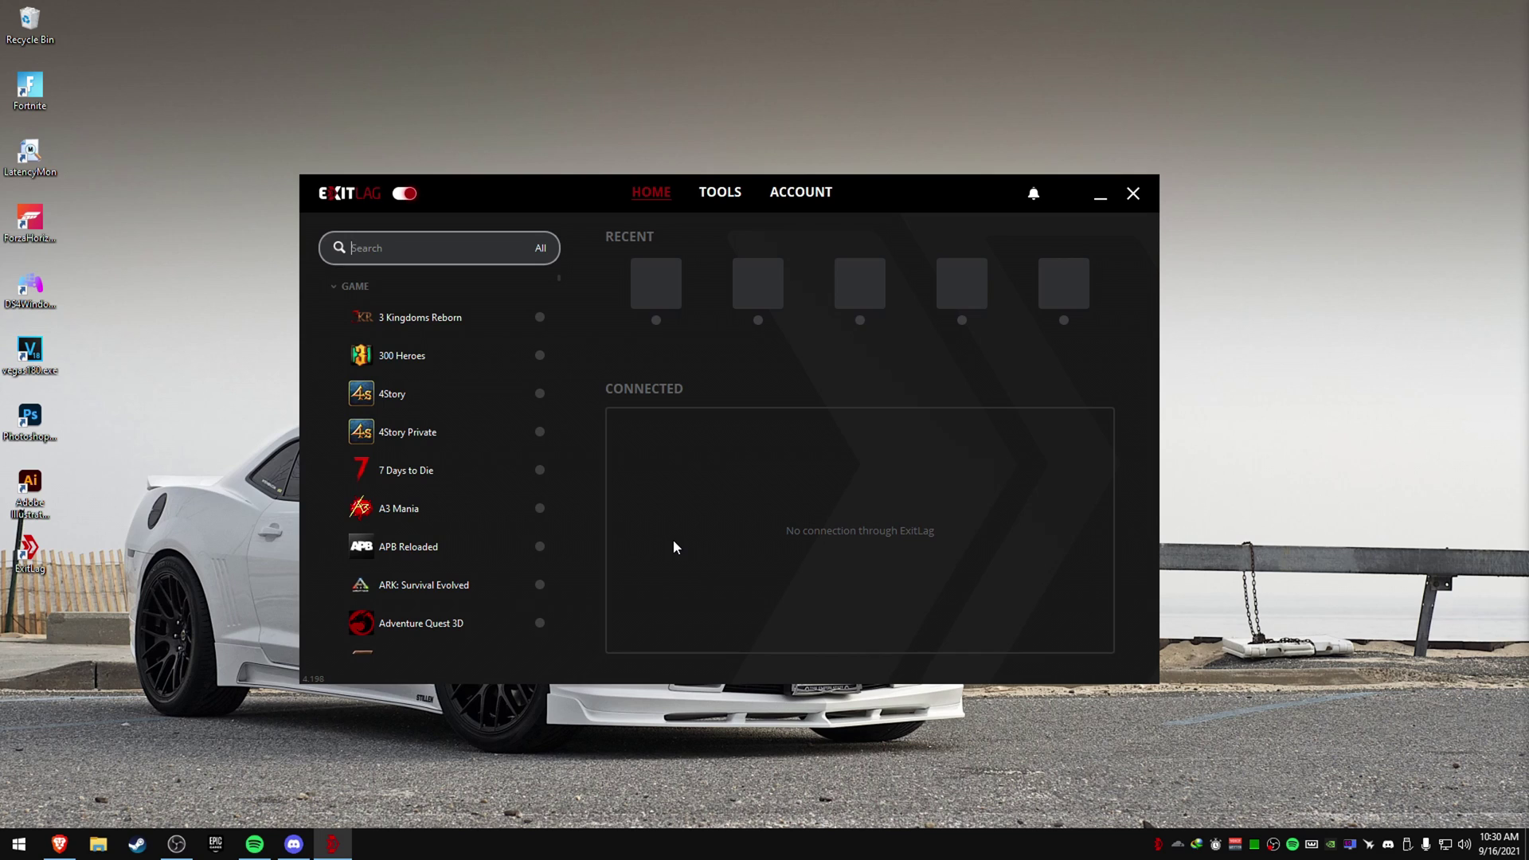
pyautogui.click(705, 191)
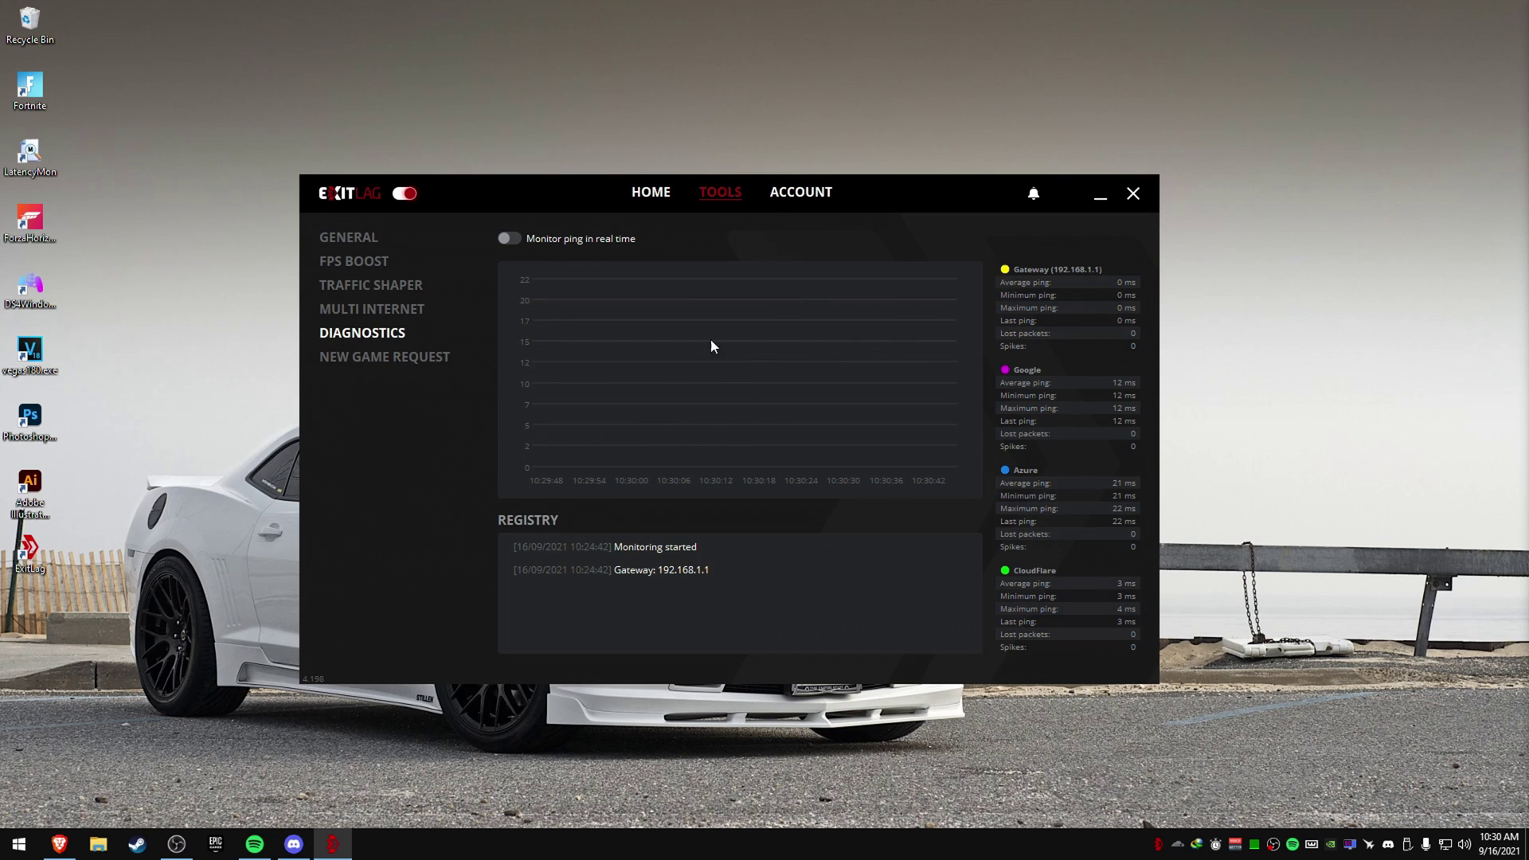
pyautogui.click(389, 235)
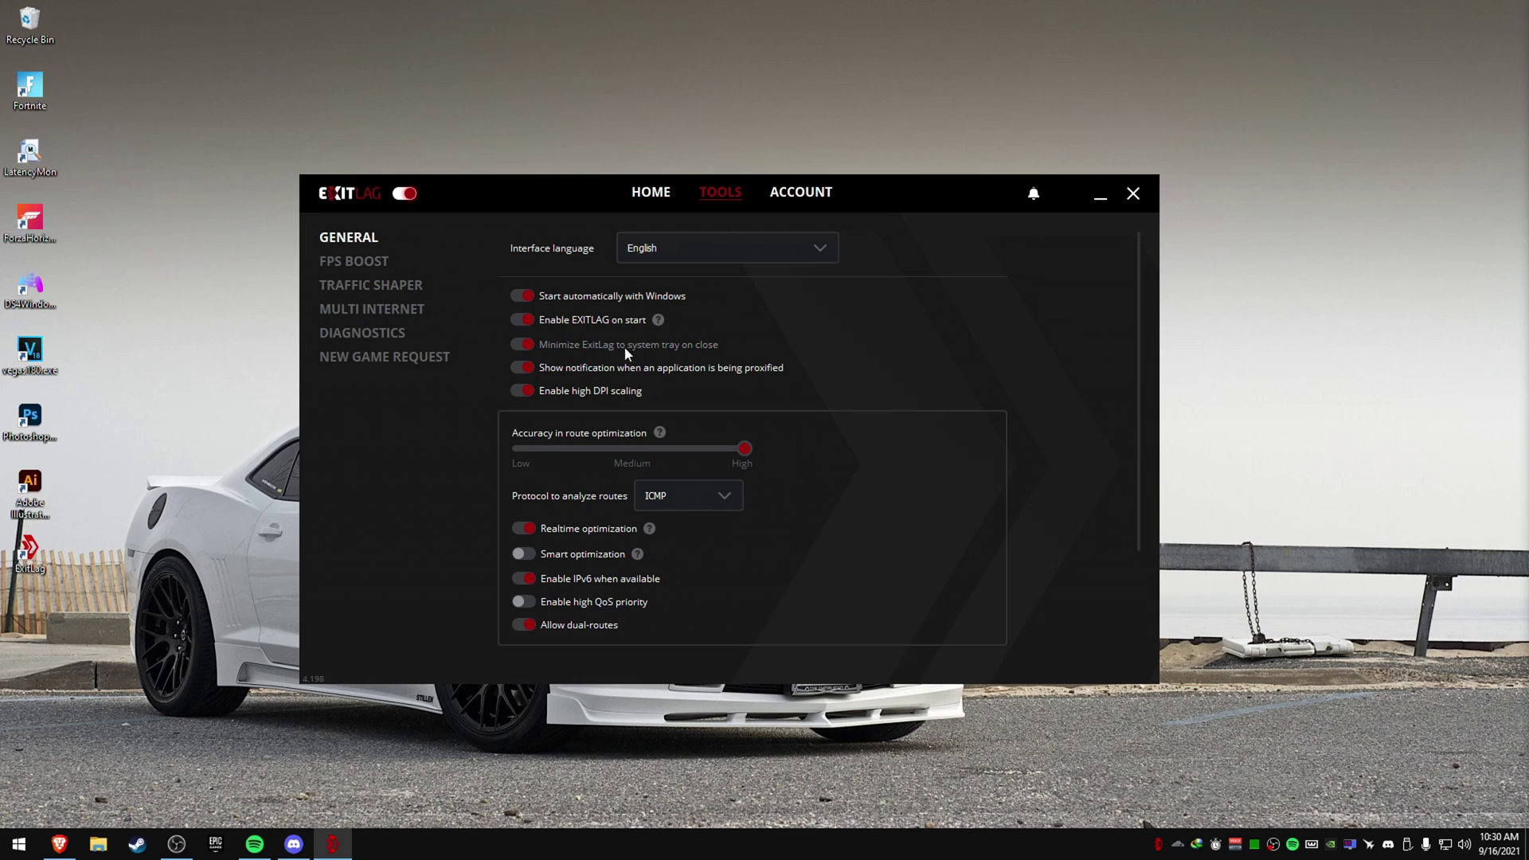
pyautogui.click(1133, 195)
pyautogui.click(1156, 842)
pyautogui.moveTo(638, 562)
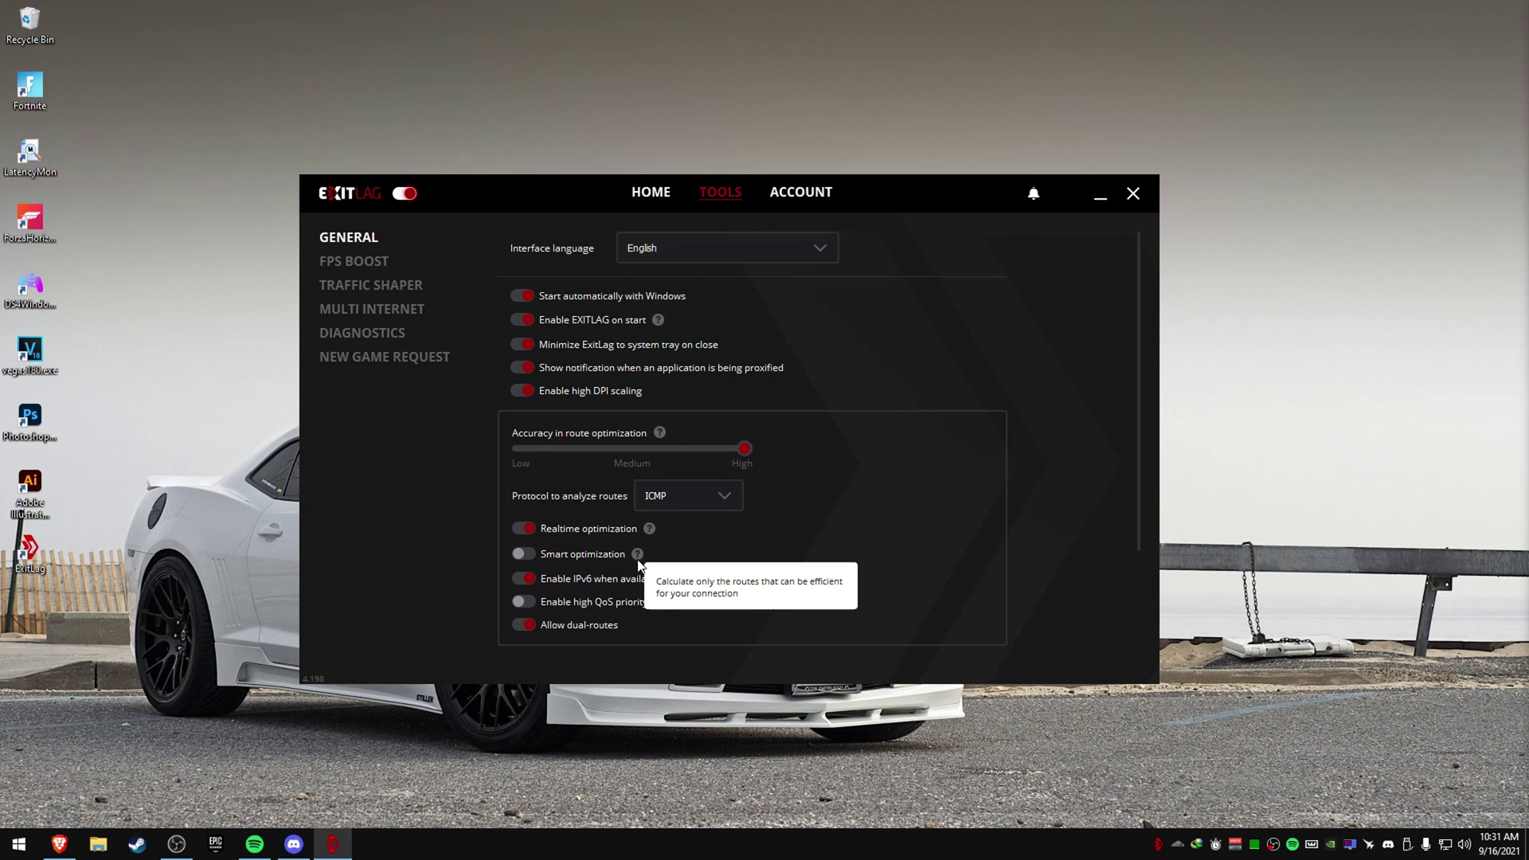
pyautogui.click(542, 557)
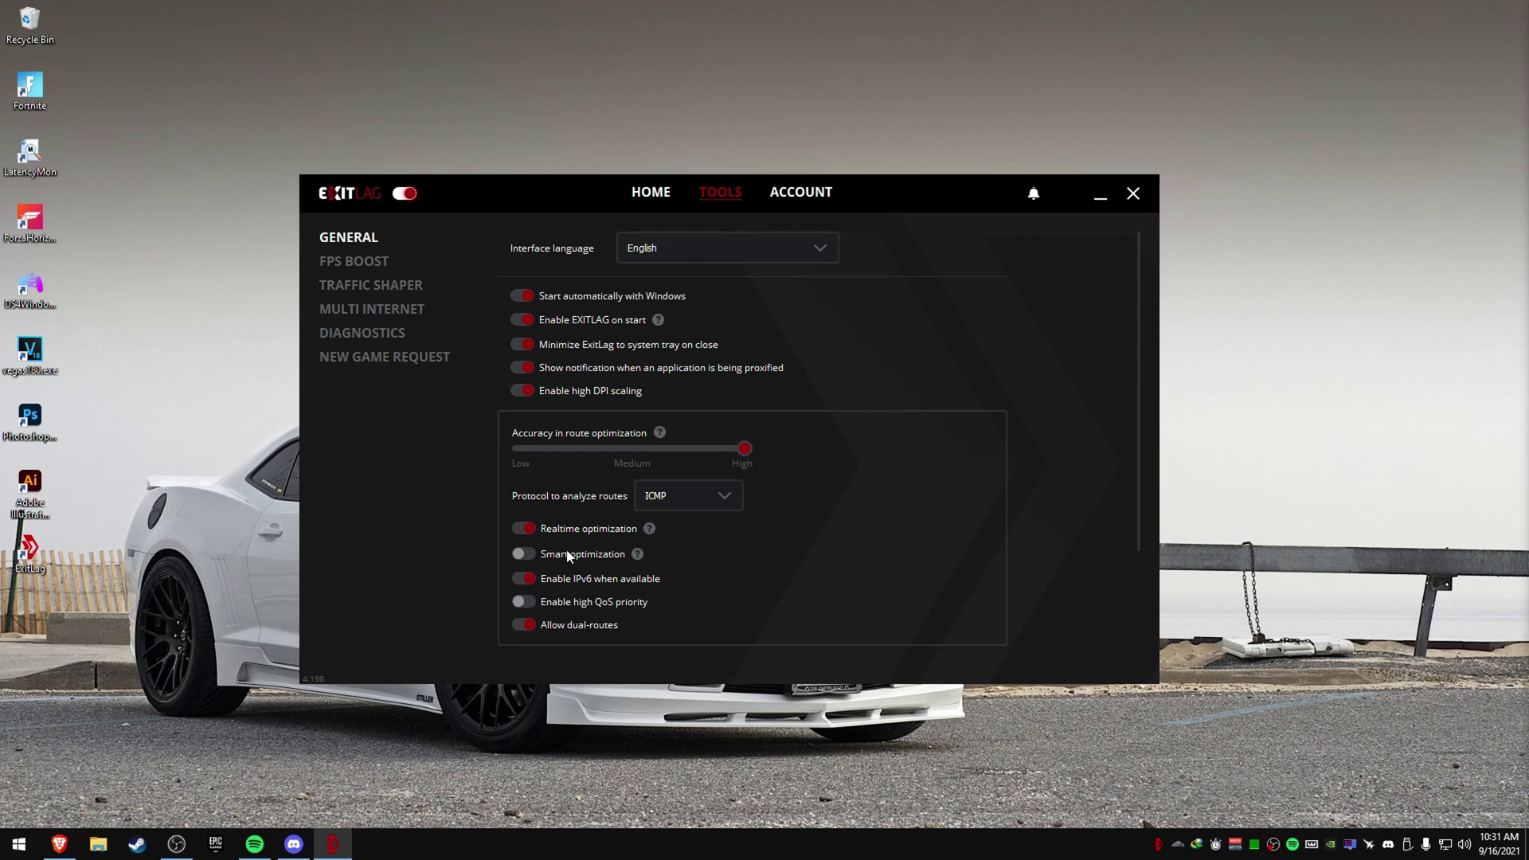
# - Review the FPS Boost options, including the explanations for Disable Core Parking and Disable SuperFetch
pyautogui.click(355, 262)
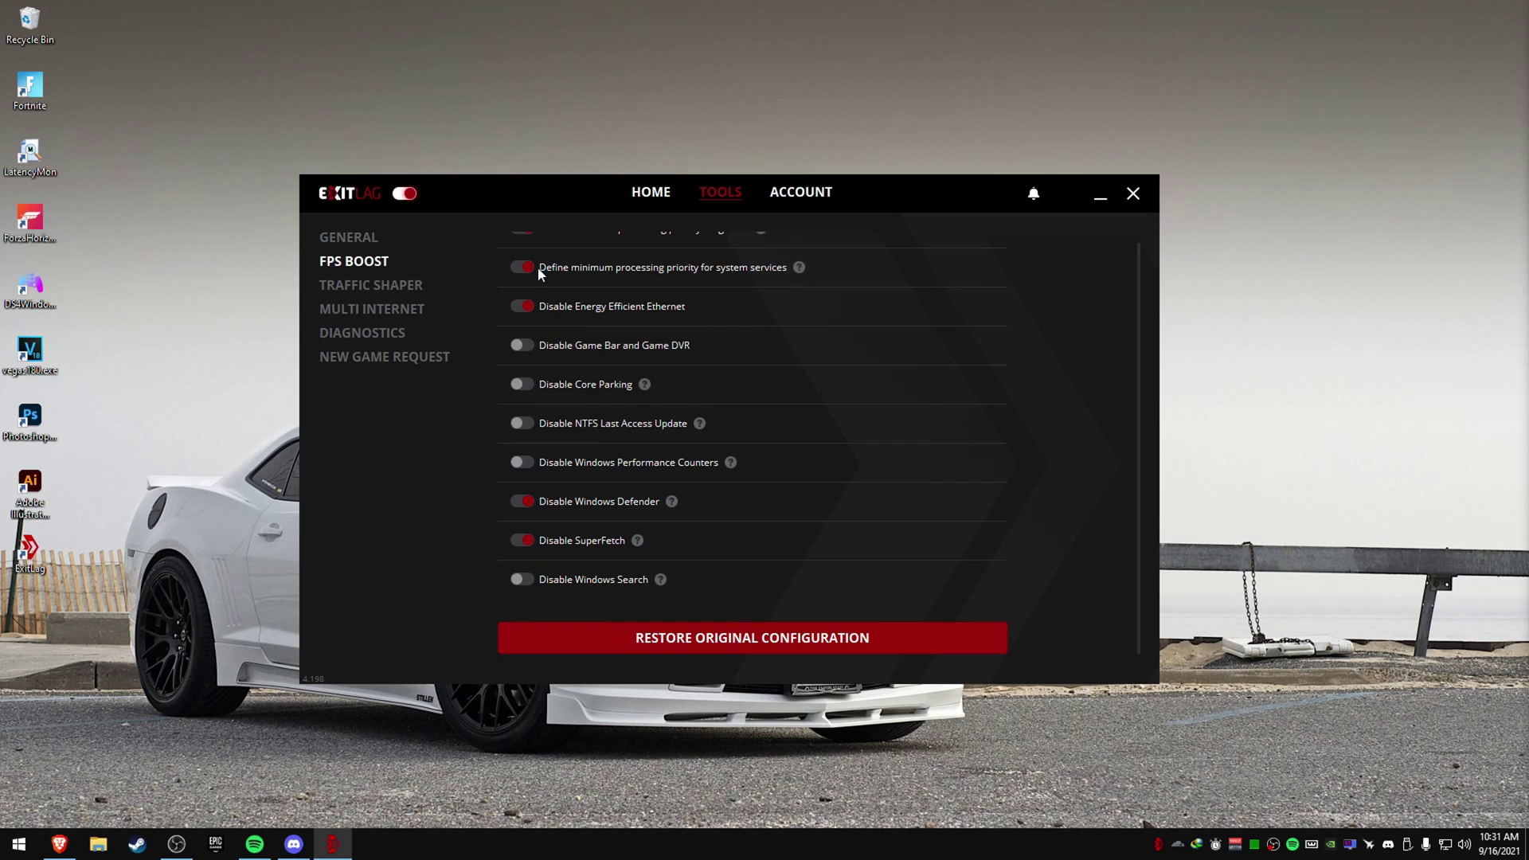
pyautogui.scroll(1, 792, 450)
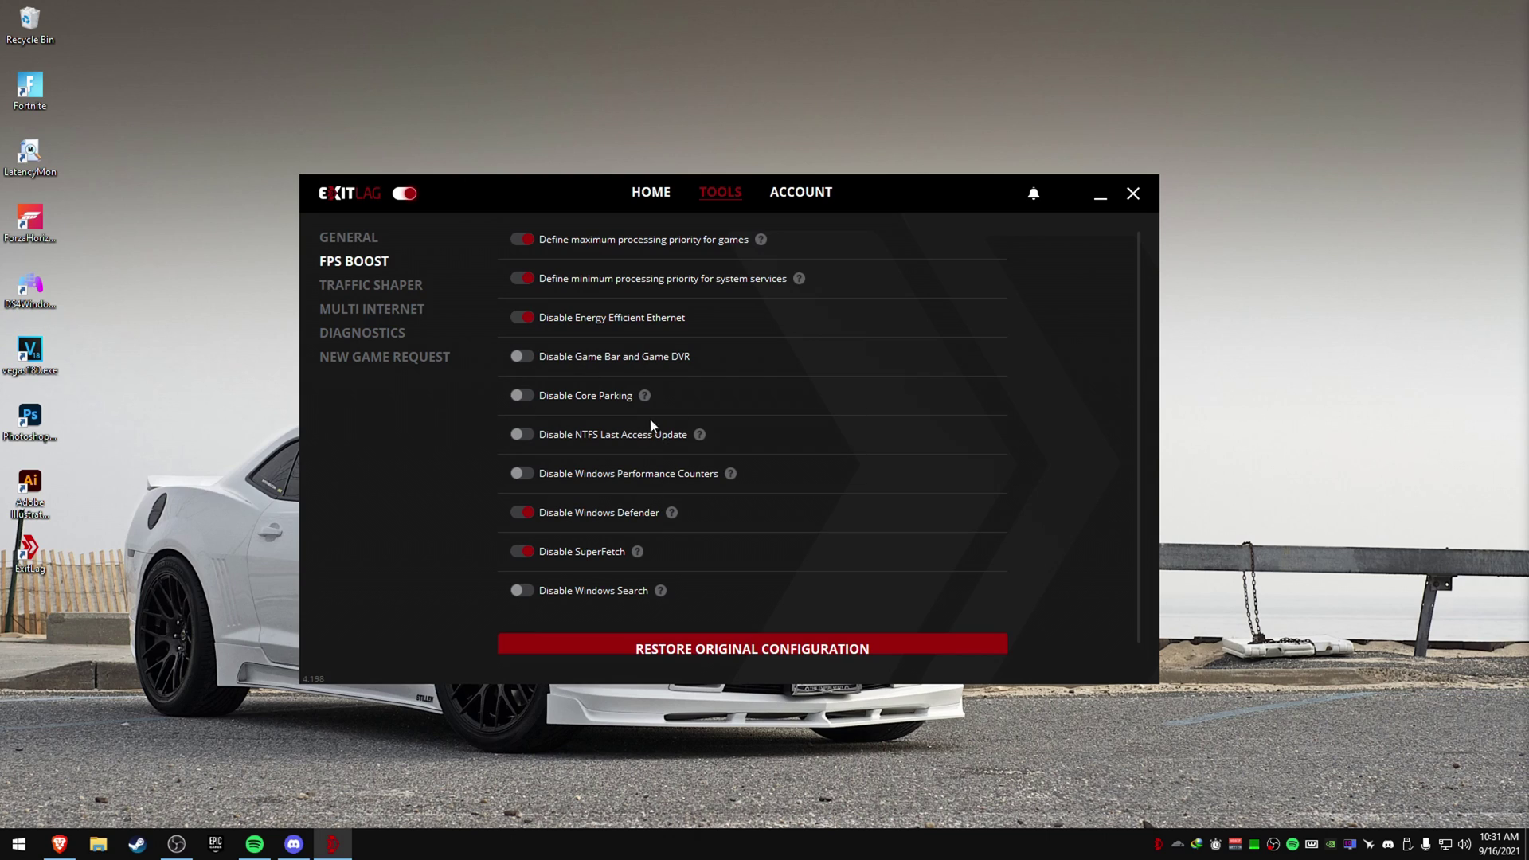
pyautogui.moveTo(645, 397)
pyautogui.moveTo(637, 552)
# - Look over the Multi Internet and Diagnostics tools and return to the general settings
pyautogui.click(362, 309)
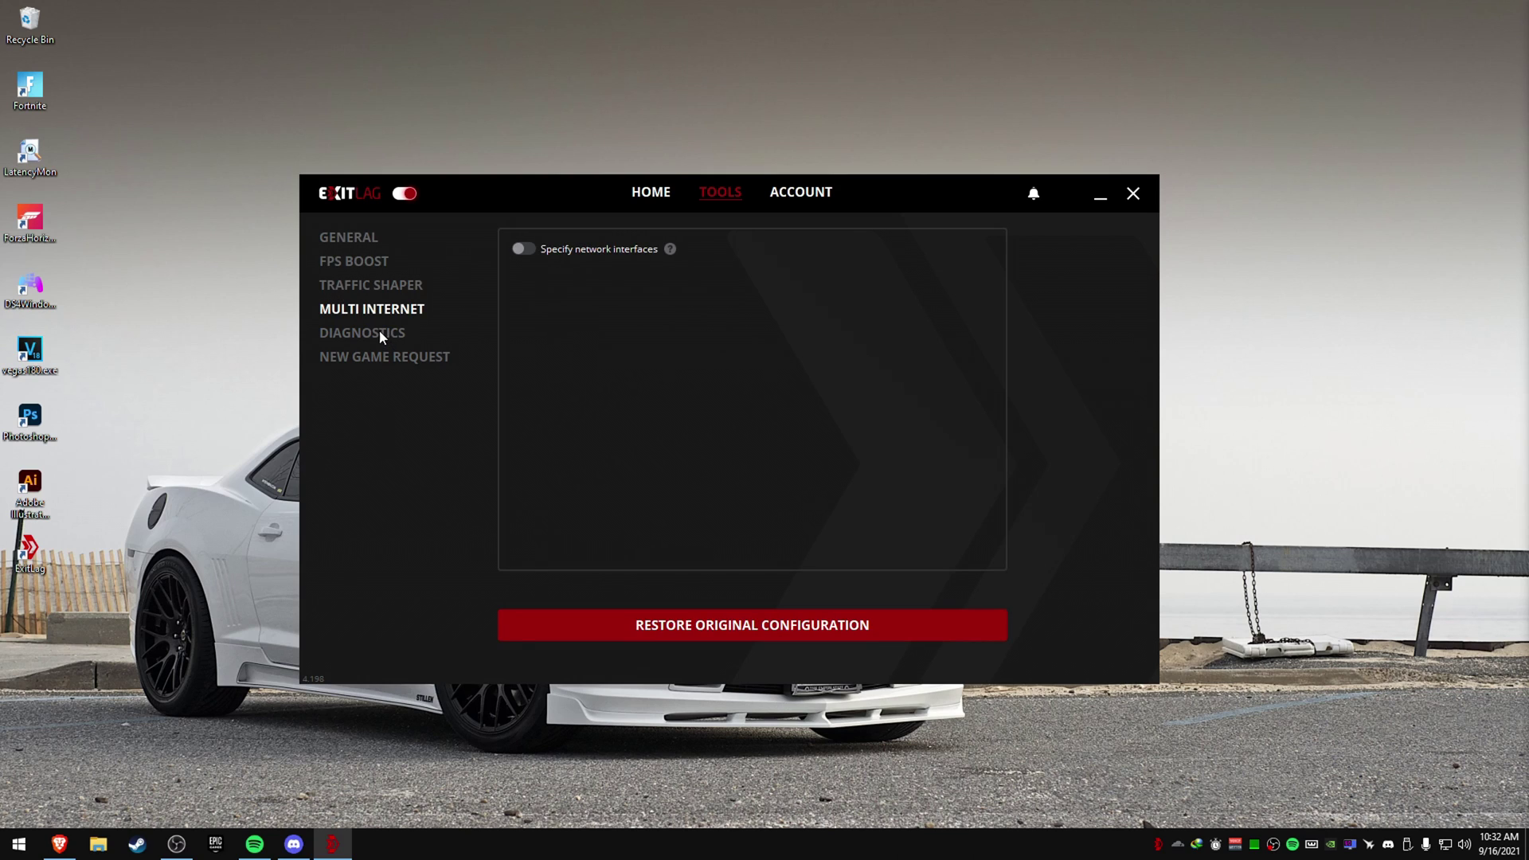
pyautogui.click(379, 330)
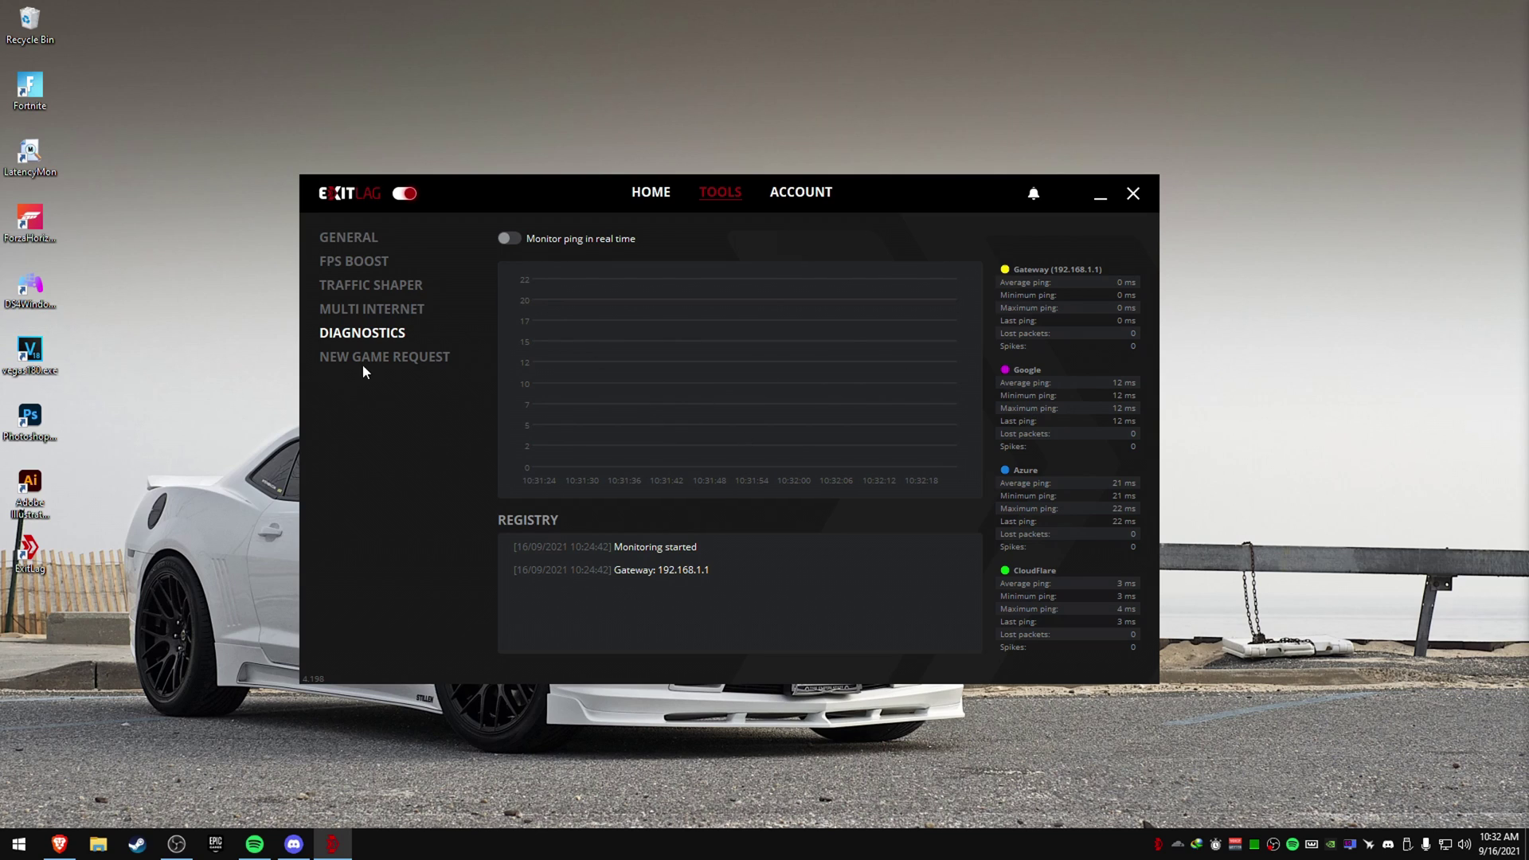
pyautogui.click(342, 239)
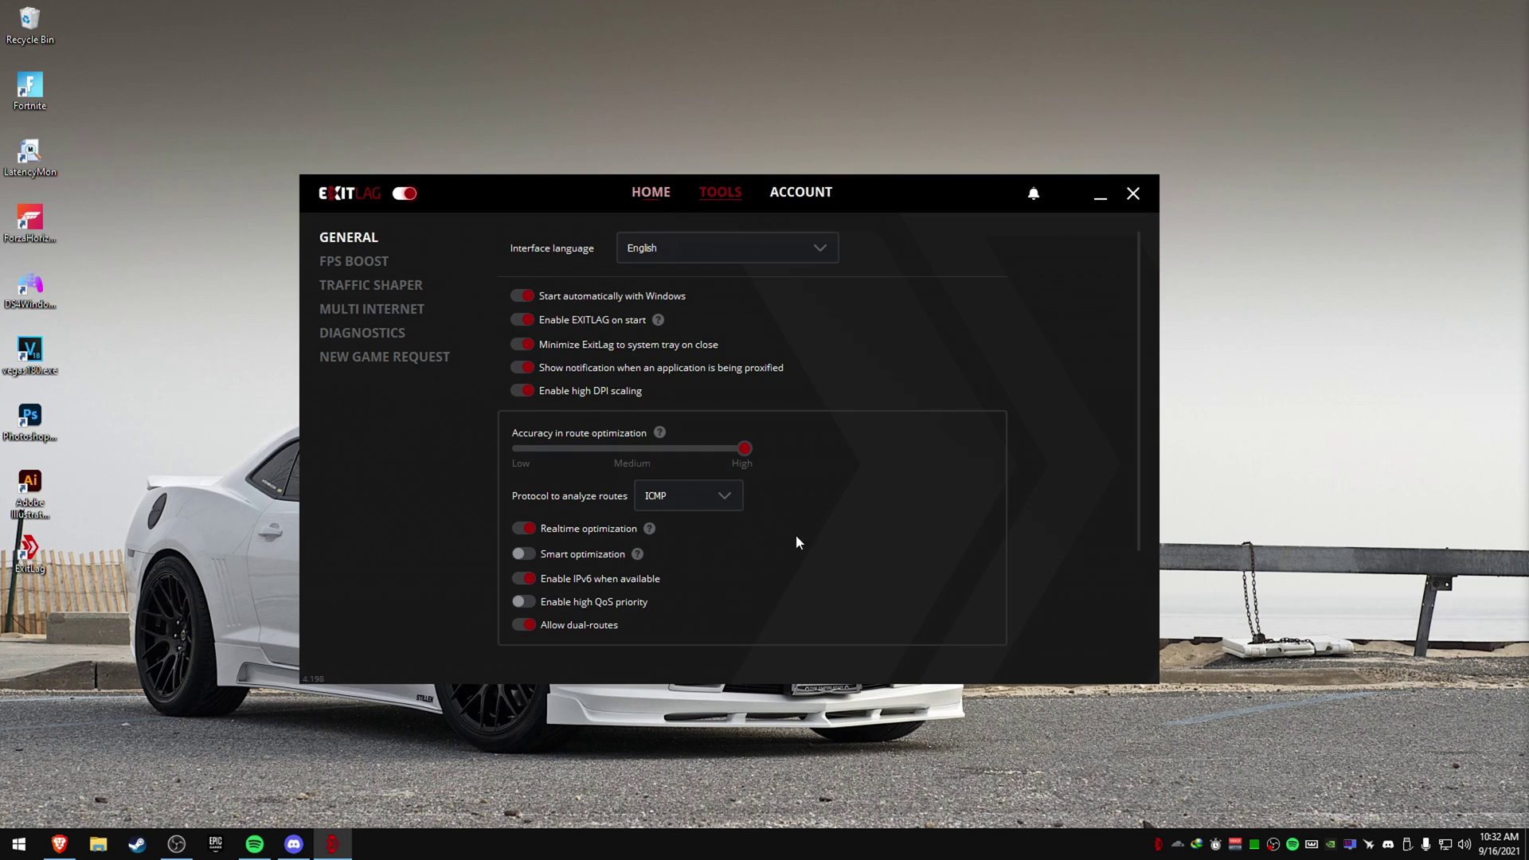
# - Search the game list for "fortnite" and open Fortnite's route settings
pyautogui.click(671, 203)
pyautogui.click(439, 251)
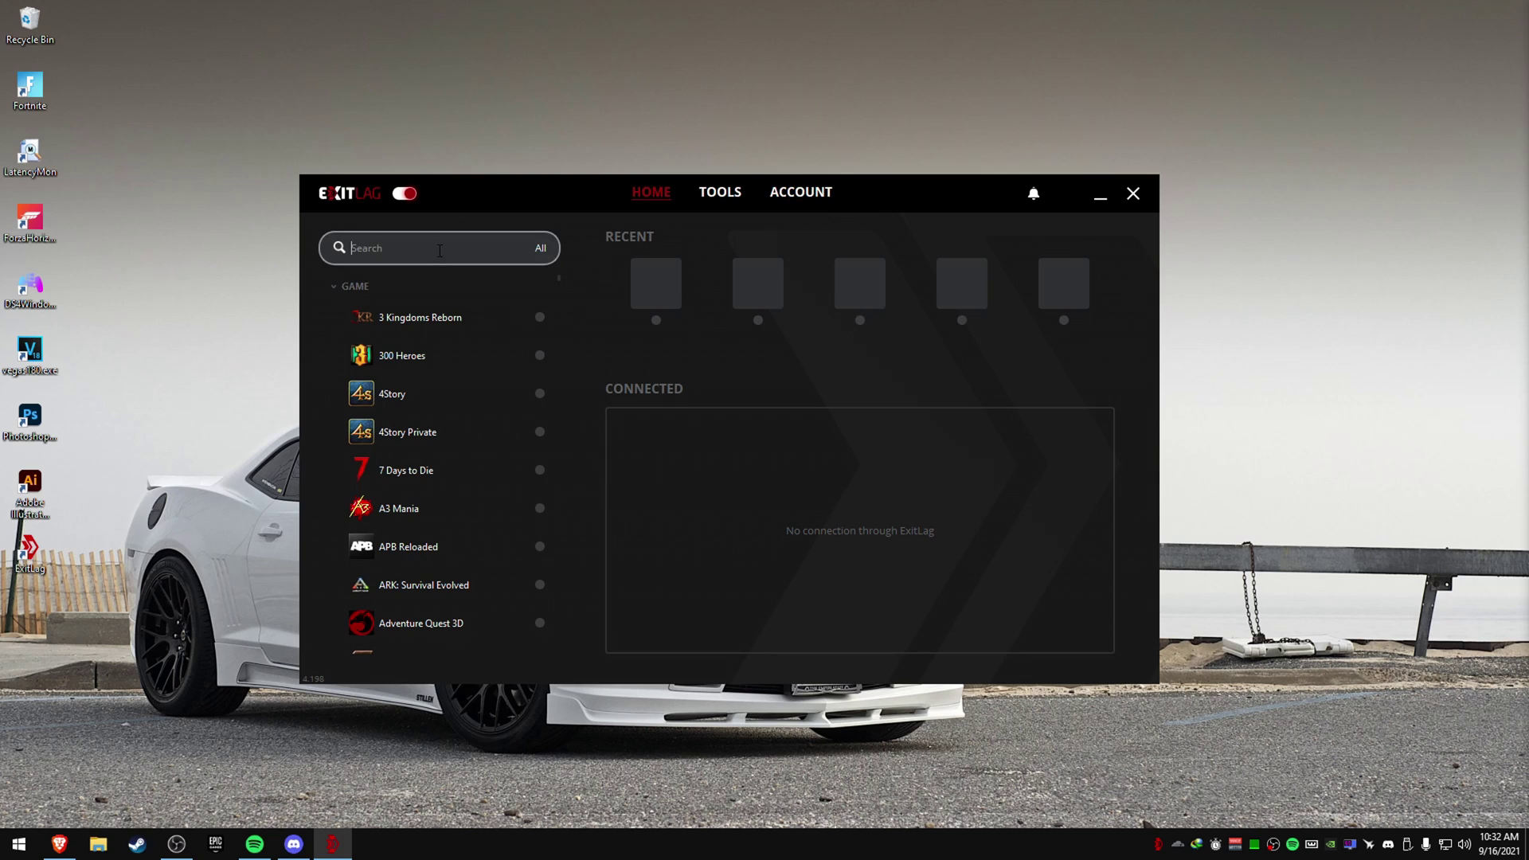
pyautogui.write('fortnite')
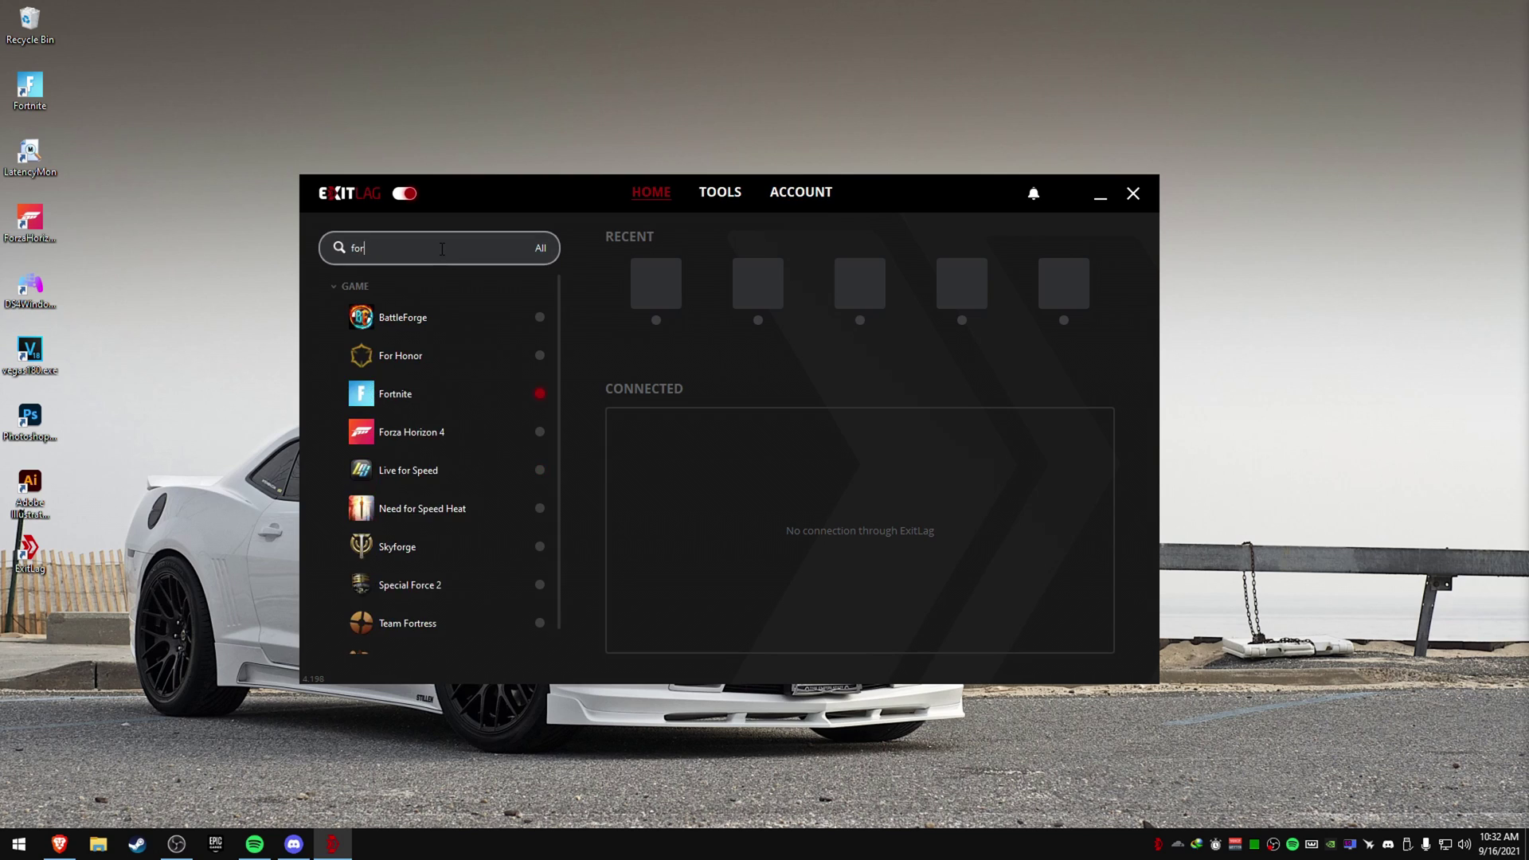
pyautogui.click(455, 317)
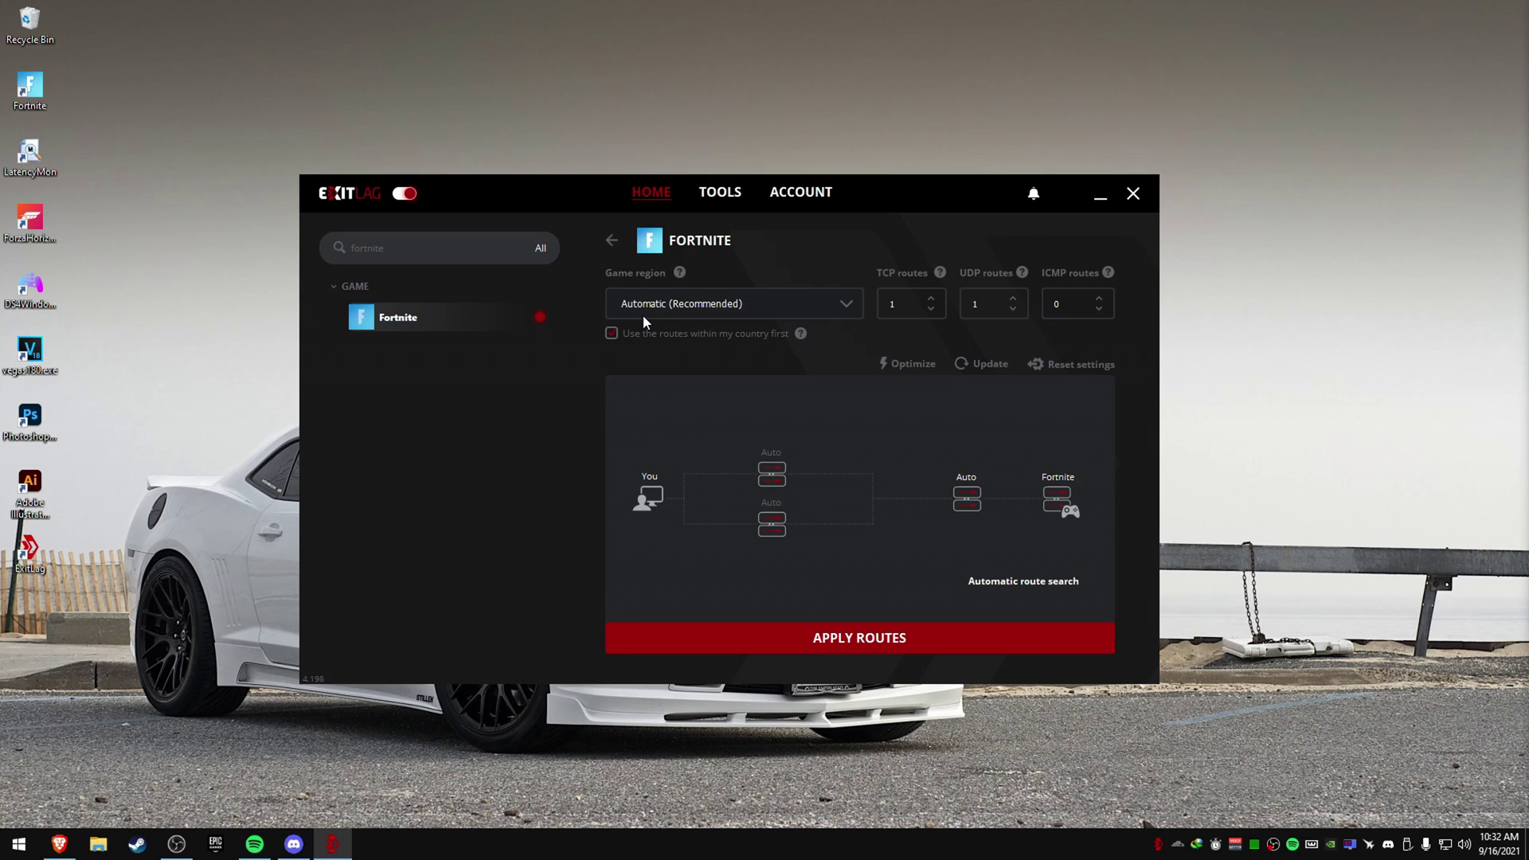
# - Browse Fortnite's available game regions and choose US Ashburn03
pyautogui.click(776, 304)
pyautogui.scroll(-5, 739, 301)
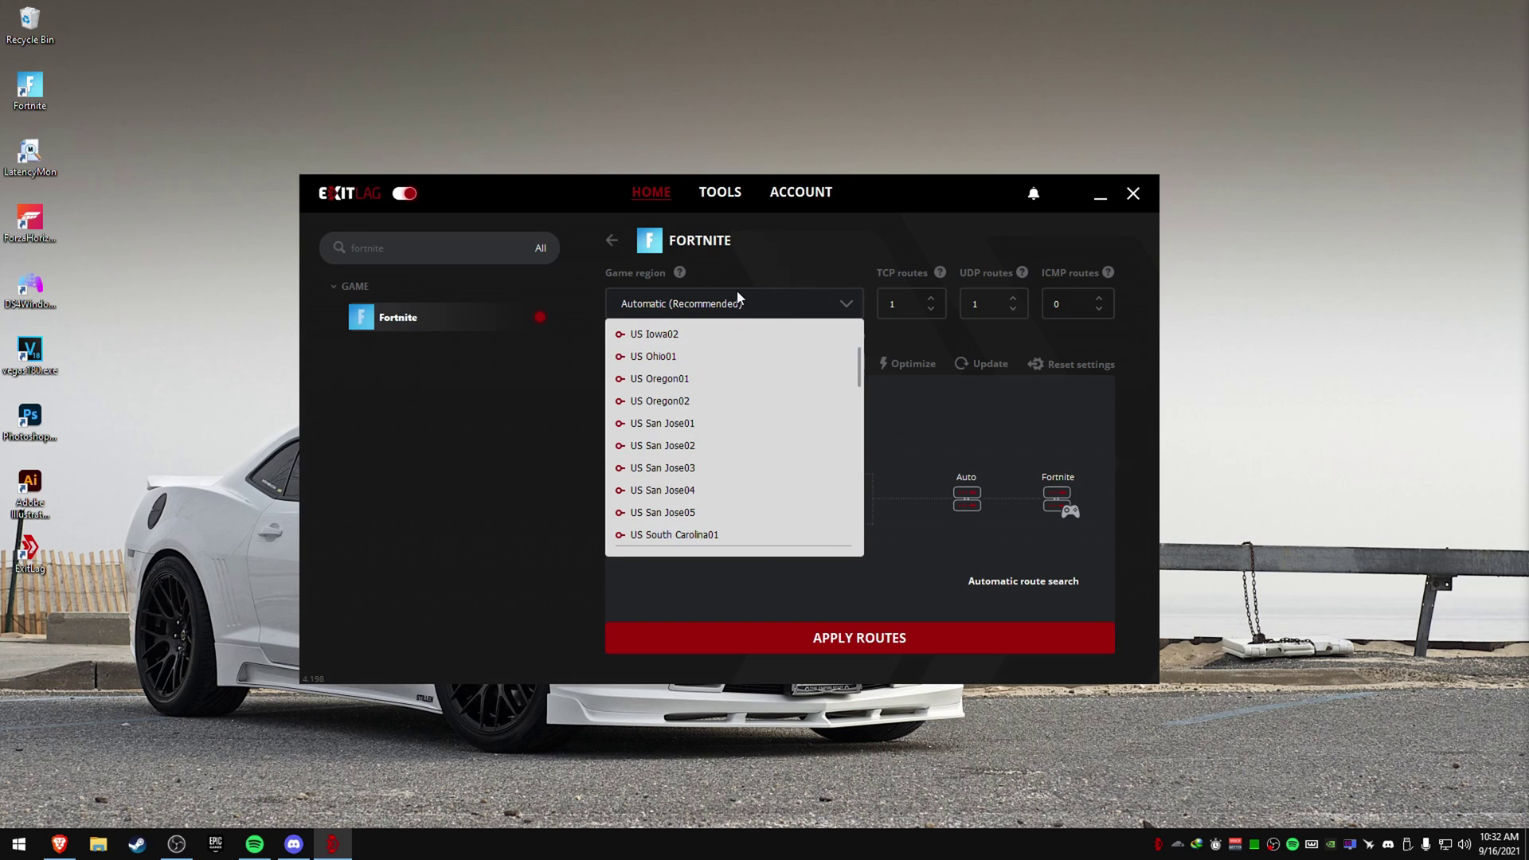
pyautogui.scroll(5, 725, 304)
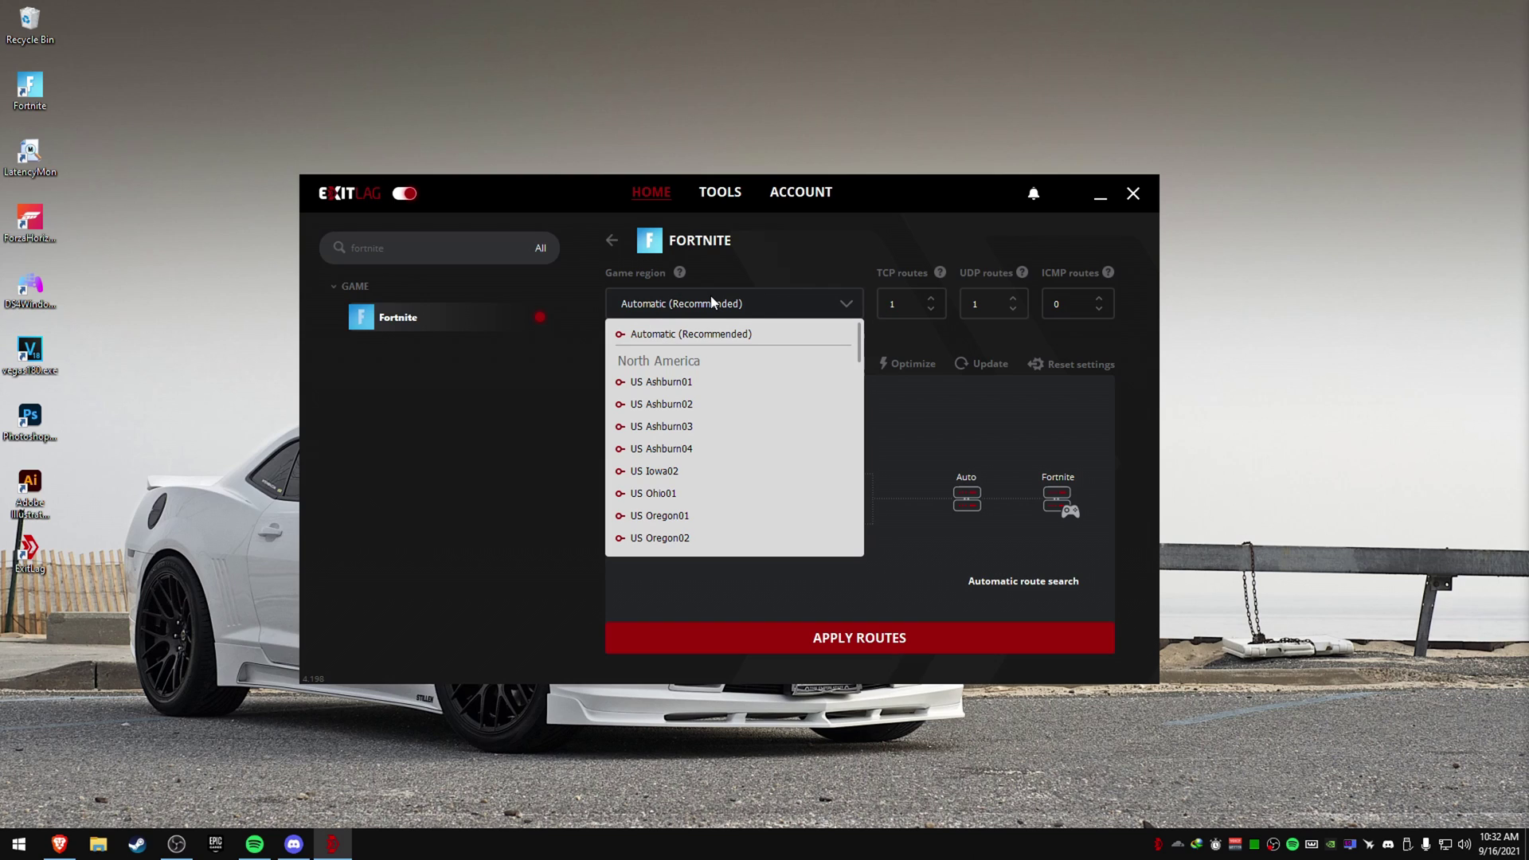
pyautogui.scroll(-3, 700, 534)
pyautogui.scroll(3, 685, 406)
pyautogui.click(700, 427)
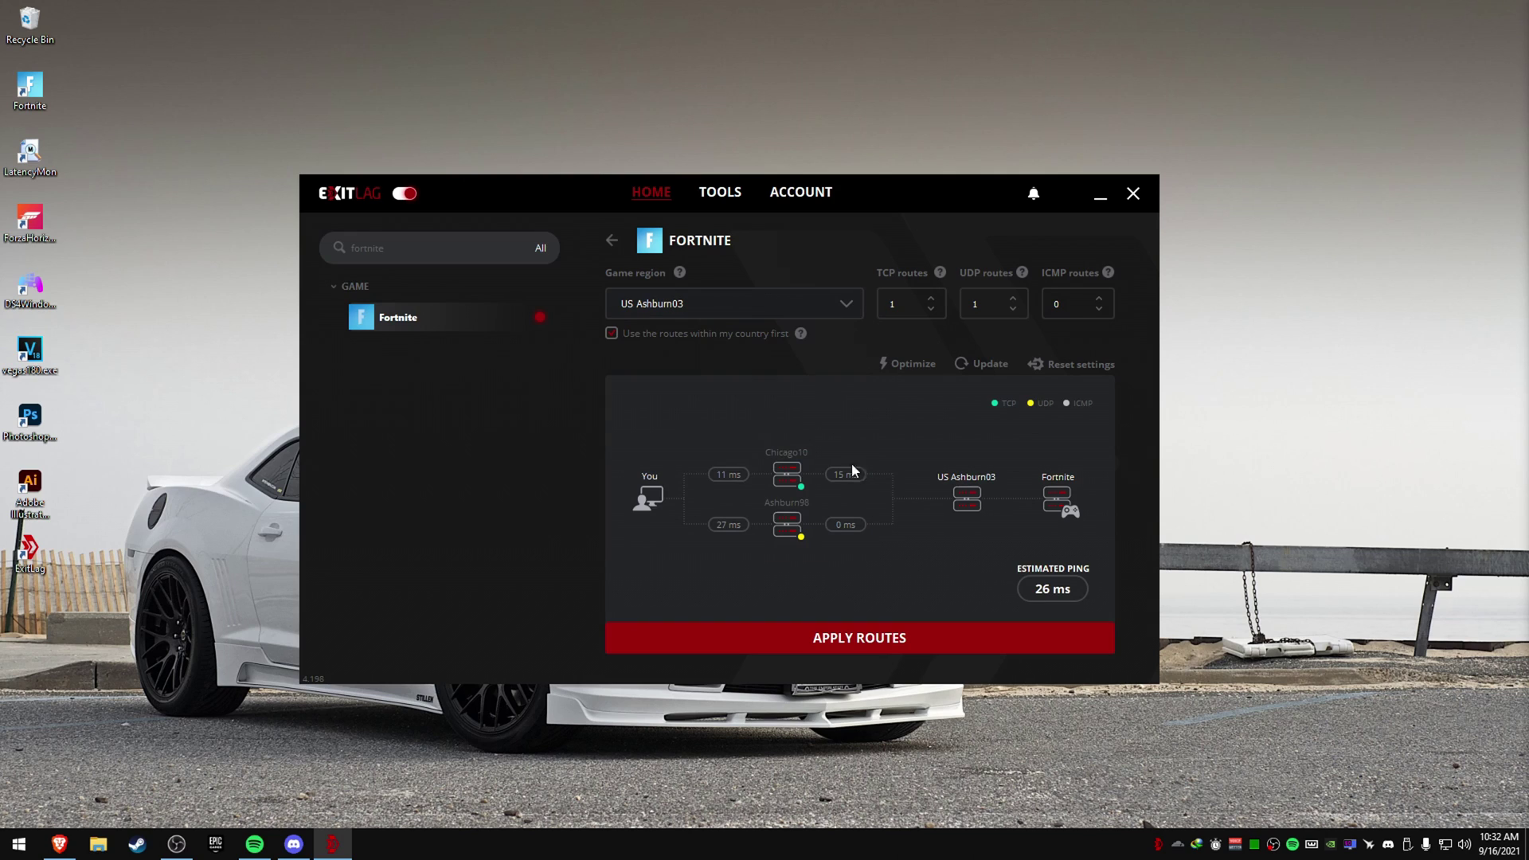
# - Try other North American regions for Fortnite to compare their routes, including US Ashburn02 and US Ashburn04, ending with US Ohio01
pyautogui.click(709, 313)
pyautogui.click(701, 381)
pyautogui.click(710, 312)
pyautogui.scroll(3, 700, 374)
pyautogui.click(680, 410)
pyautogui.click(737, 311)
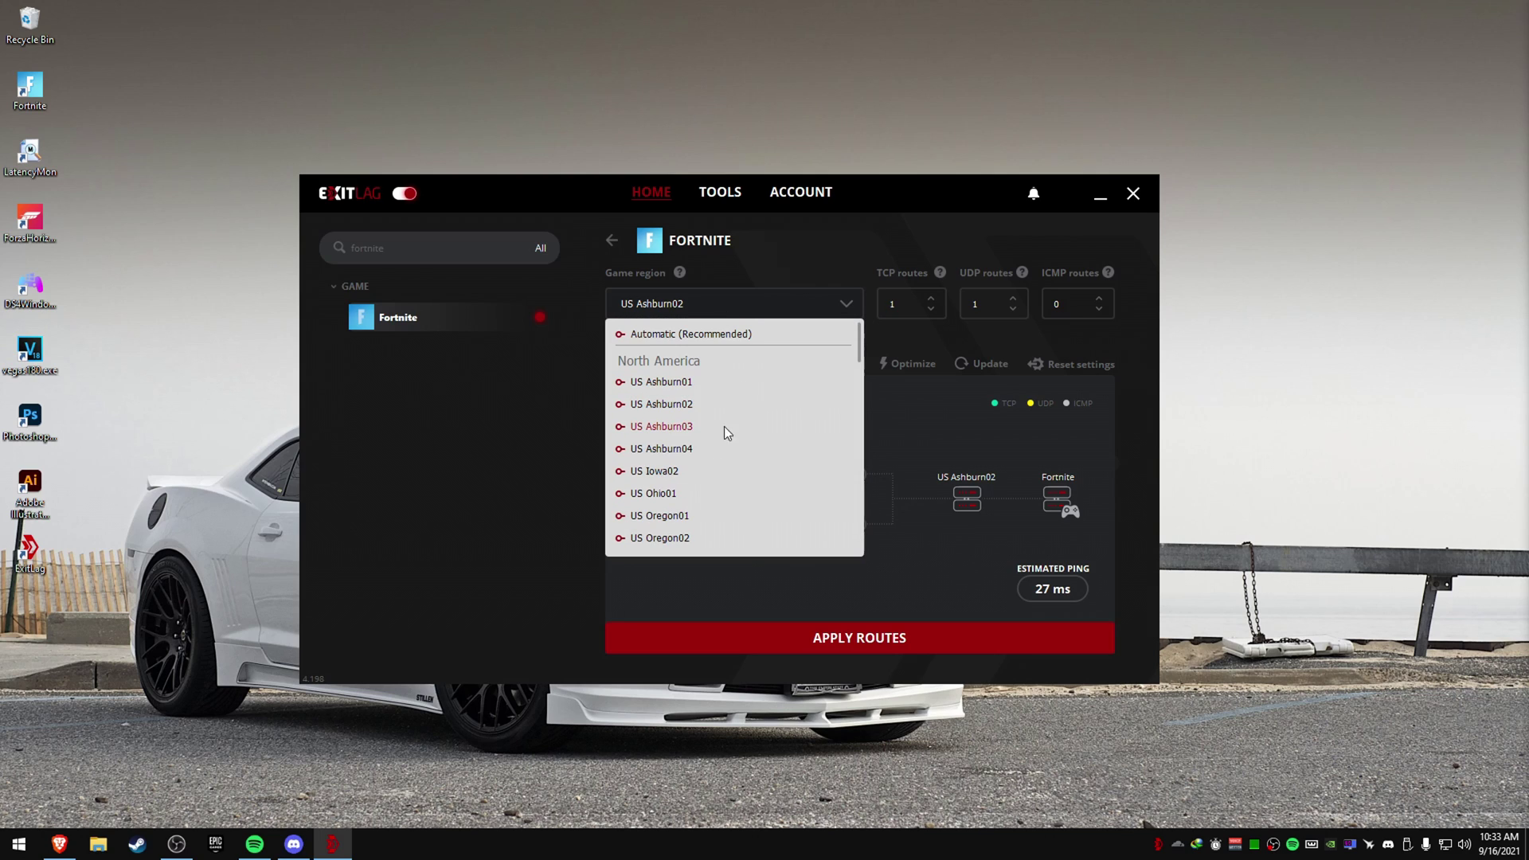
pyautogui.click(682, 447)
pyautogui.click(719, 314)
pyautogui.click(672, 495)
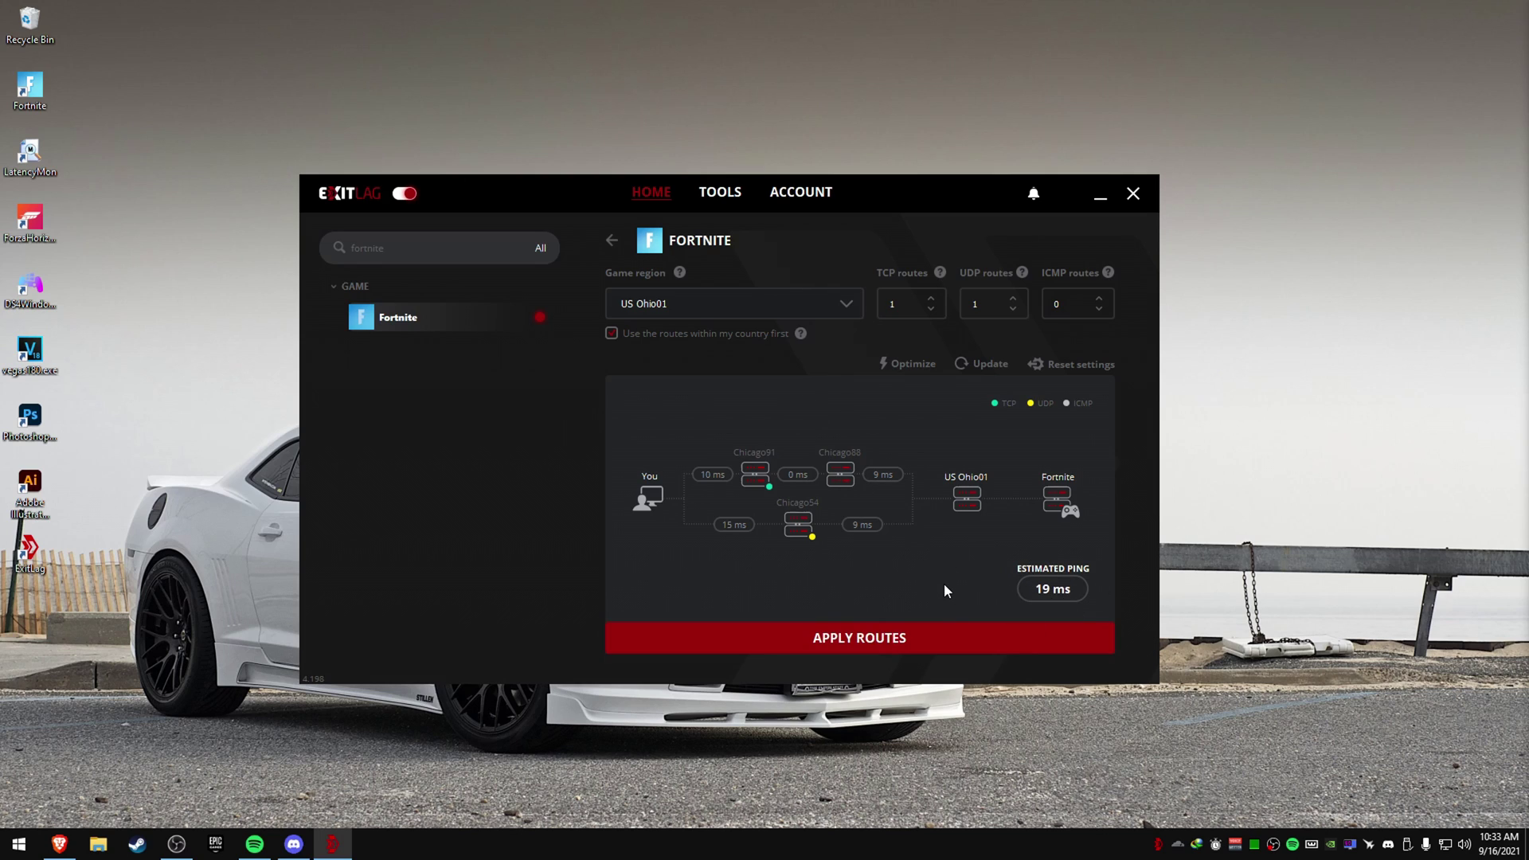
# - Browse Fortnite's regions again, keep US Ohio01 at first, and switch the region to US Ashburn03
pyautogui.click(757, 307)
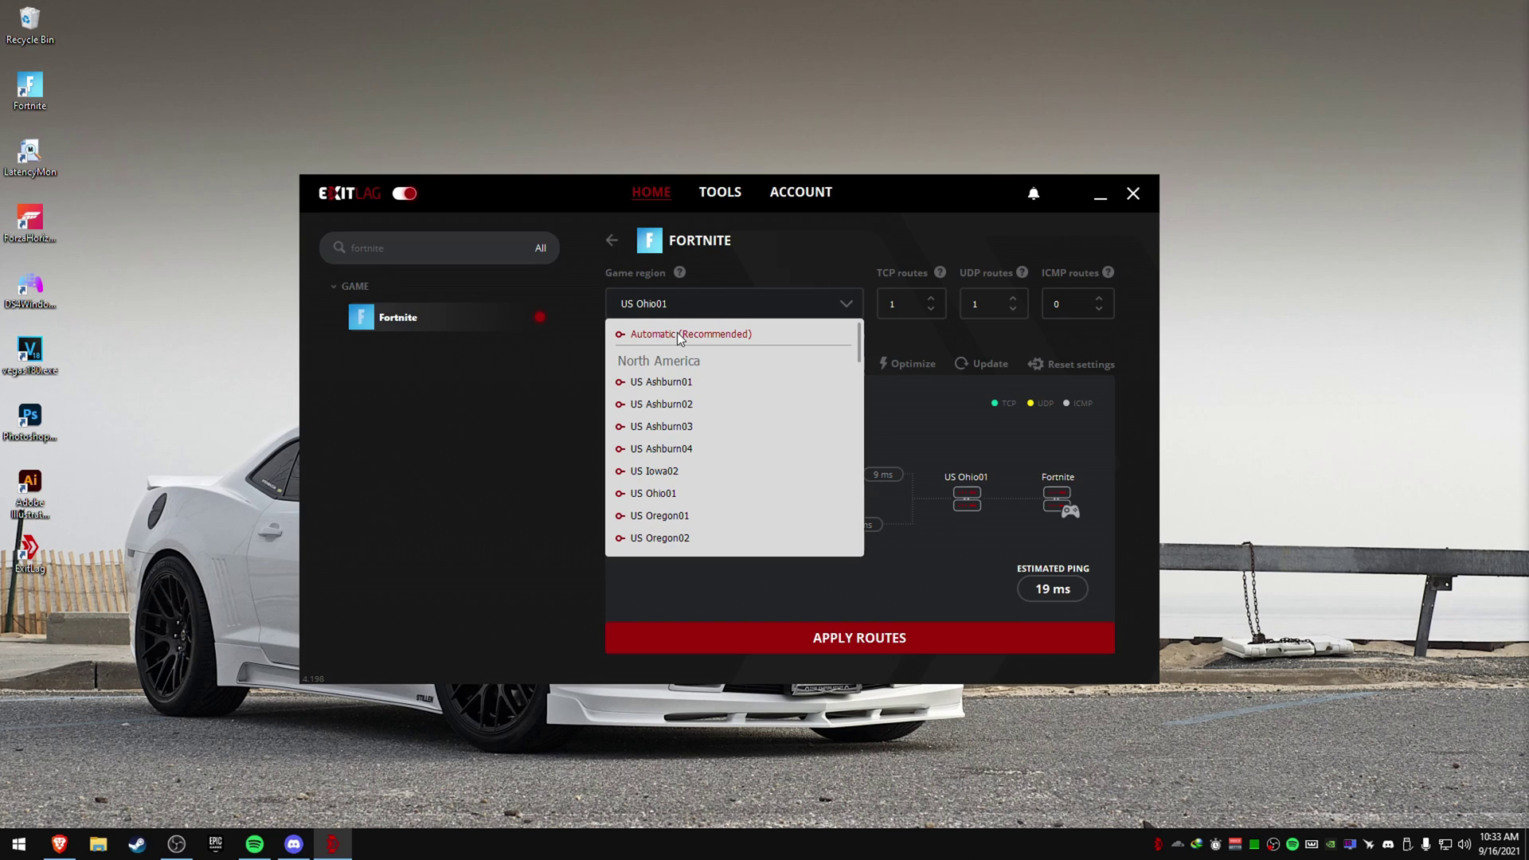
pyautogui.scroll(-2, 701, 504)
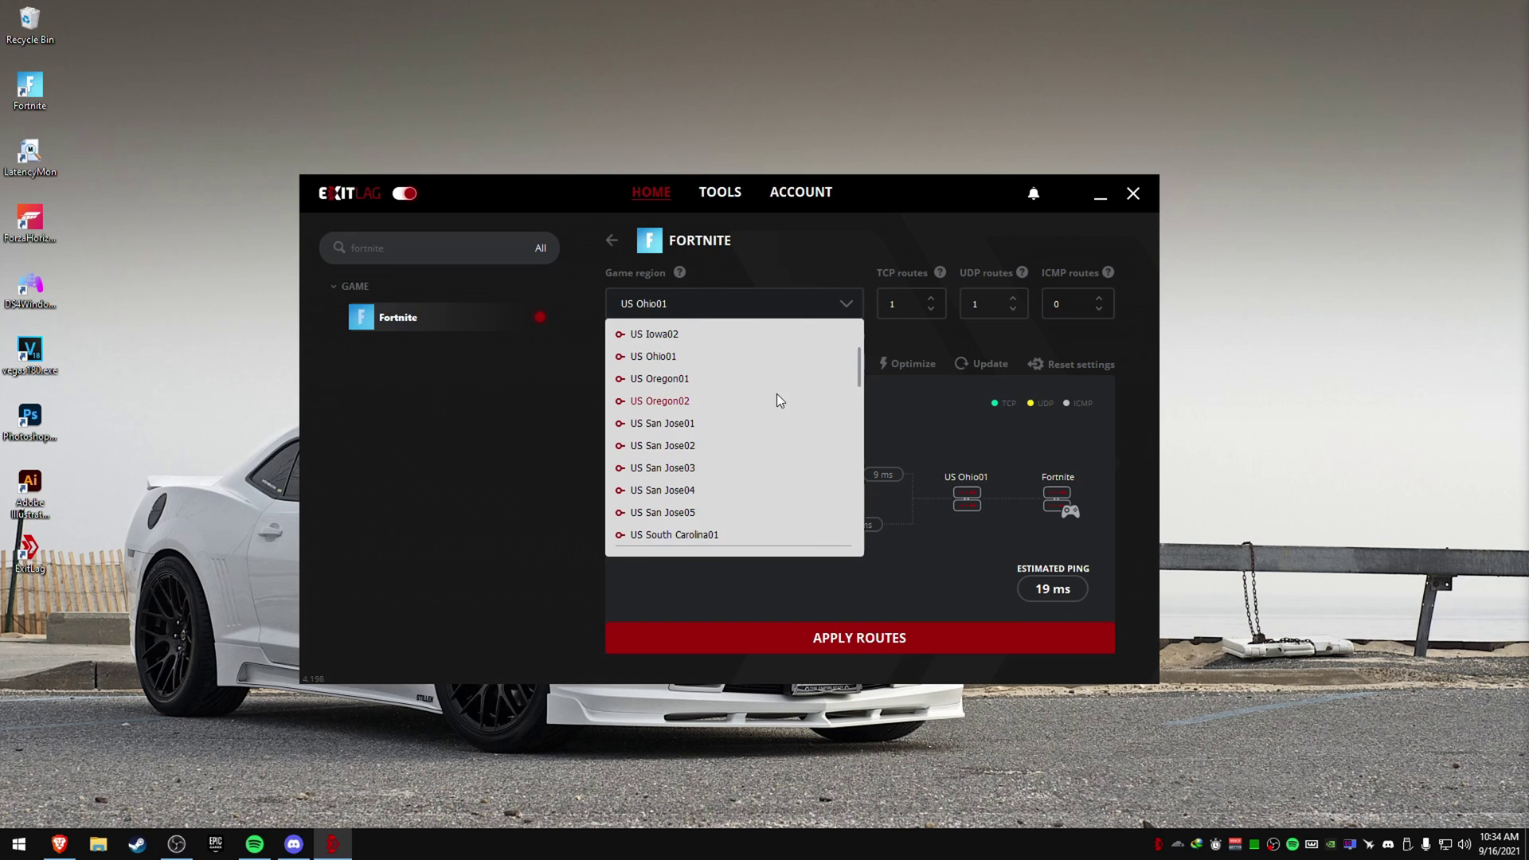
pyautogui.scroll(2, 776, 398)
pyautogui.scroll(-2, 824, 528)
pyautogui.click(683, 367)
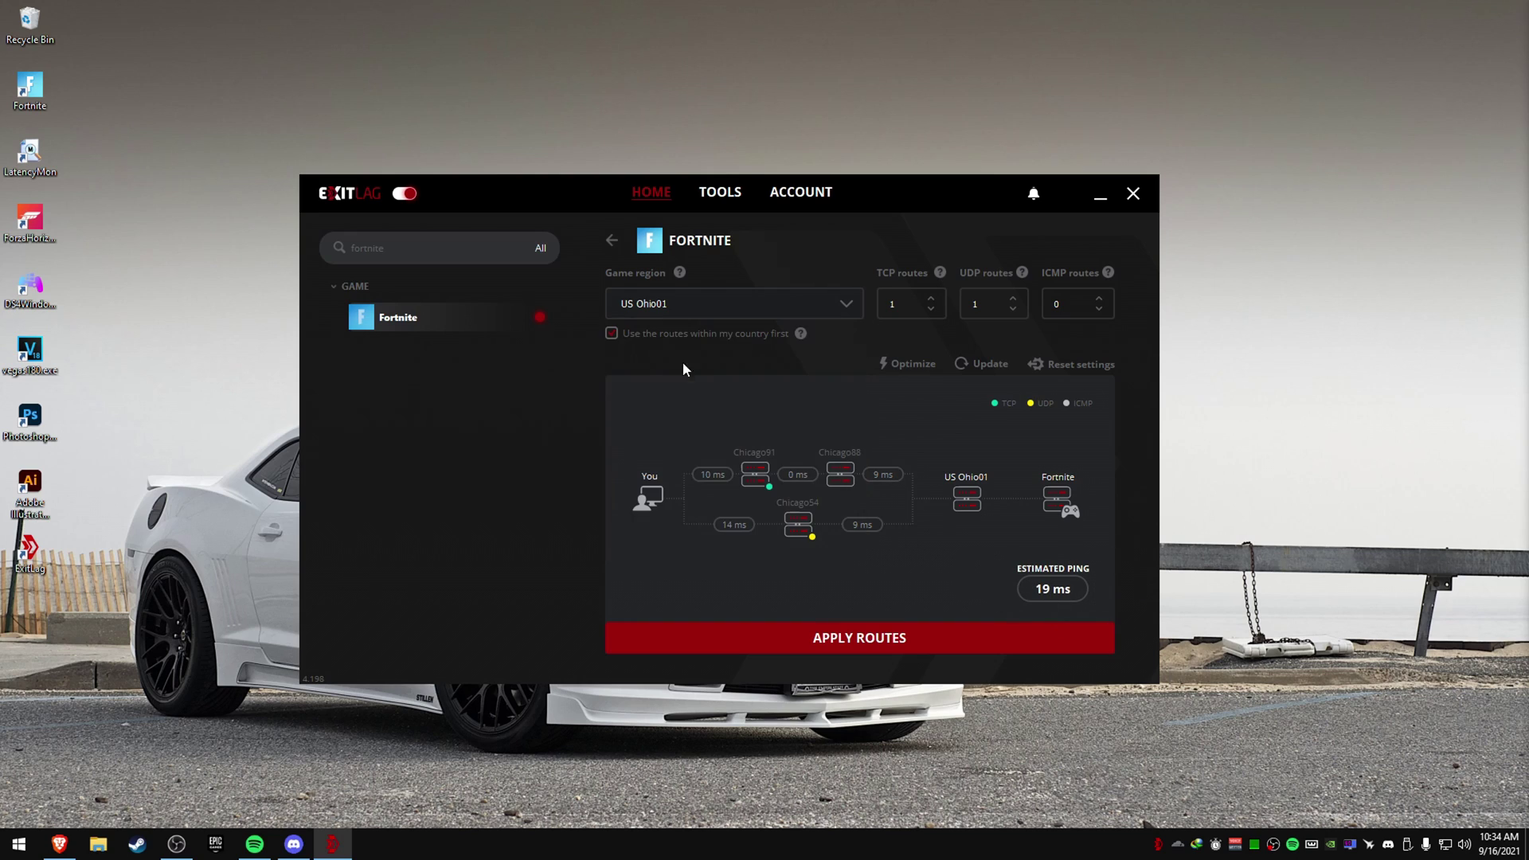
pyautogui.click(717, 311)
pyautogui.scroll(3, 694, 394)
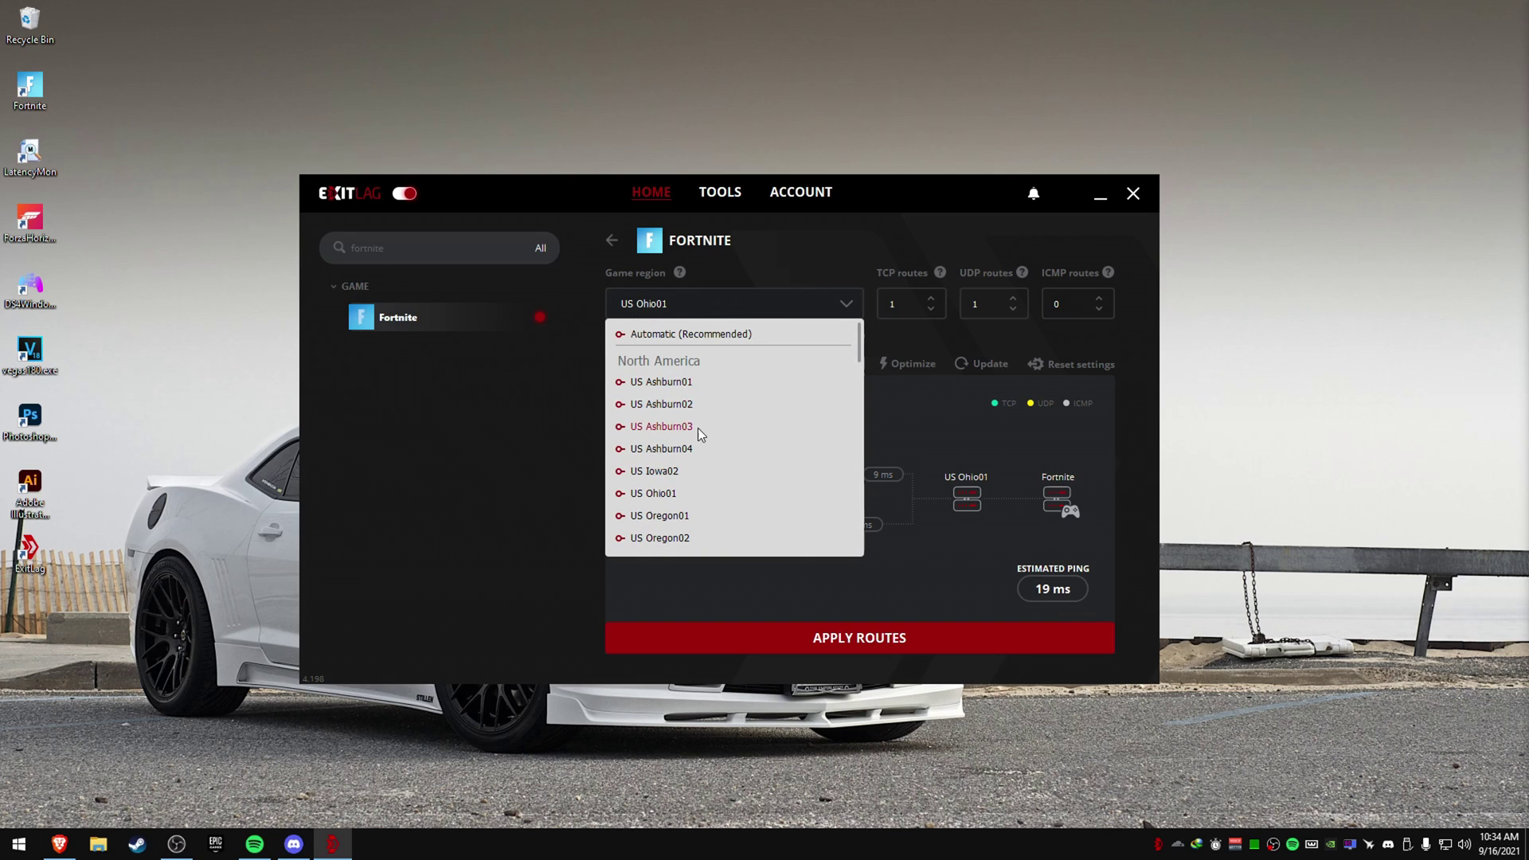
pyautogui.click(697, 428)
# - Try the Automatic (Recommended) region for Fortnite and switch to US Ashburn01 for comparison
pyautogui.click(721, 309)
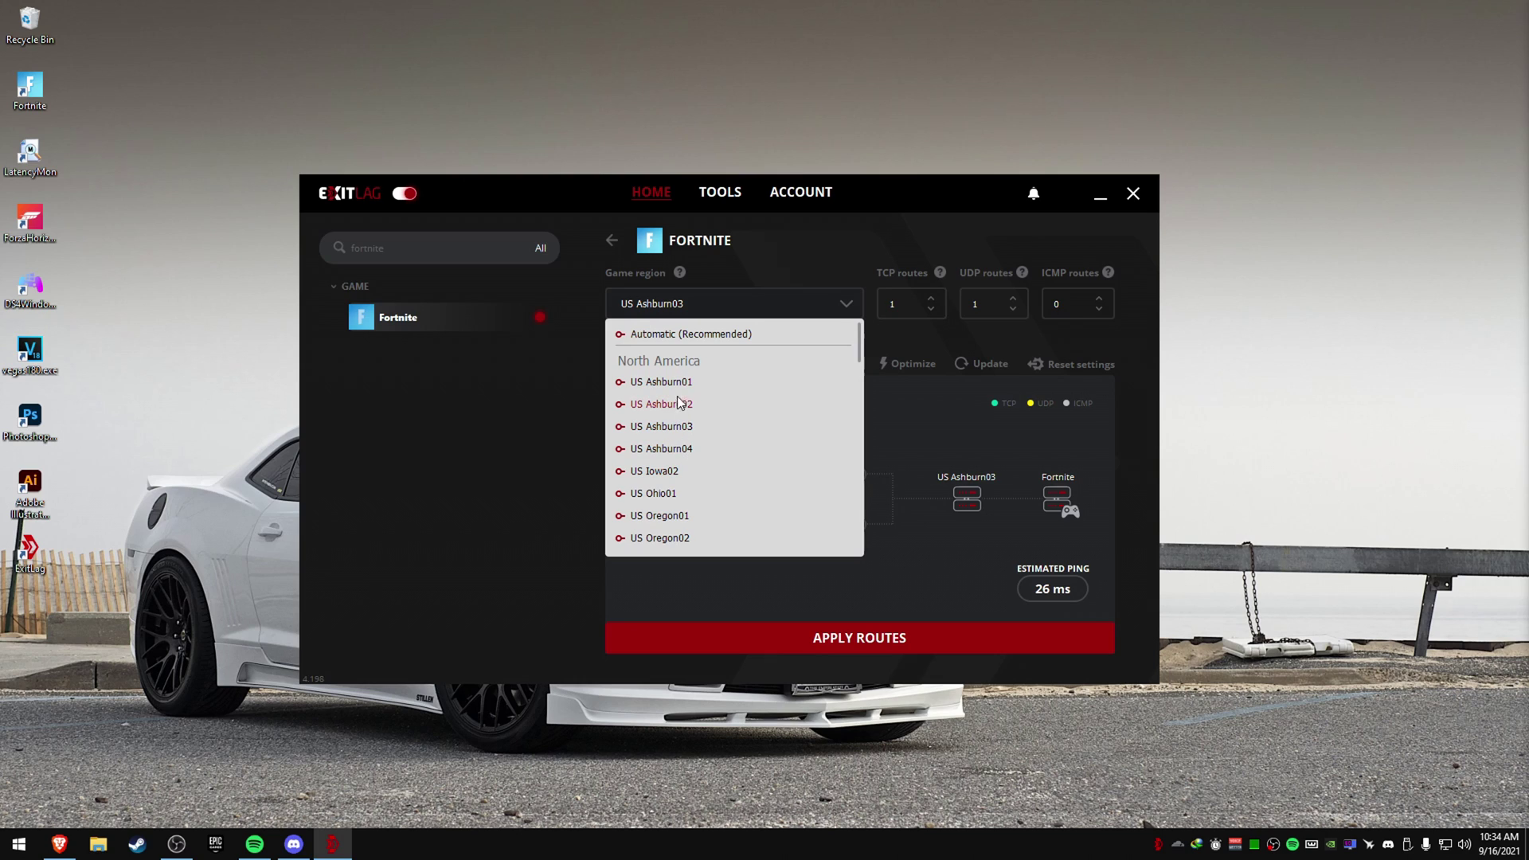
pyautogui.scroll(-3, 681, 388)
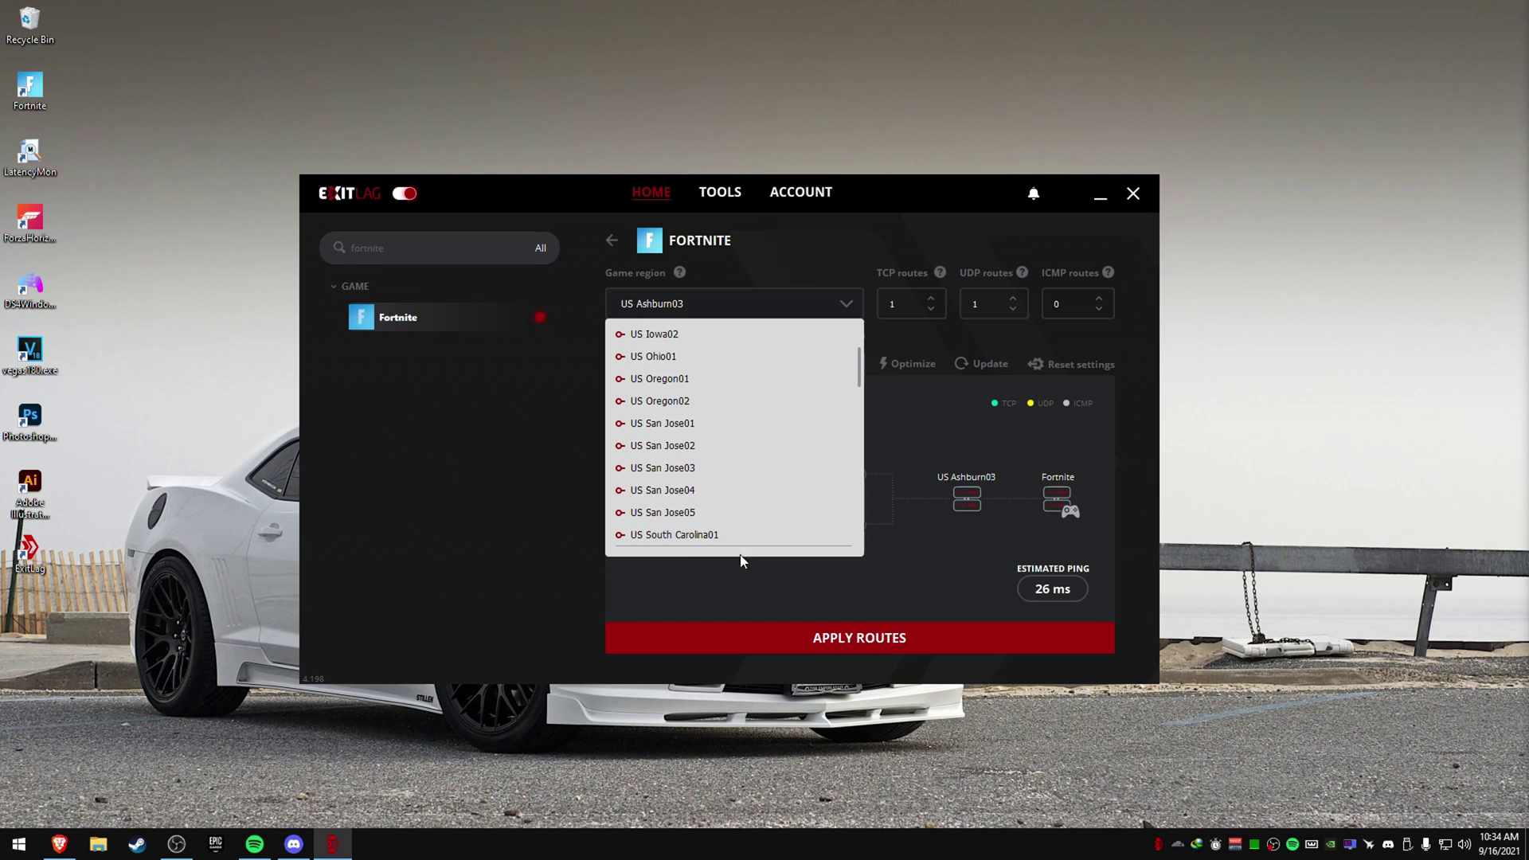
pyautogui.scroll(3, 760, 525)
pyautogui.click(690, 338)
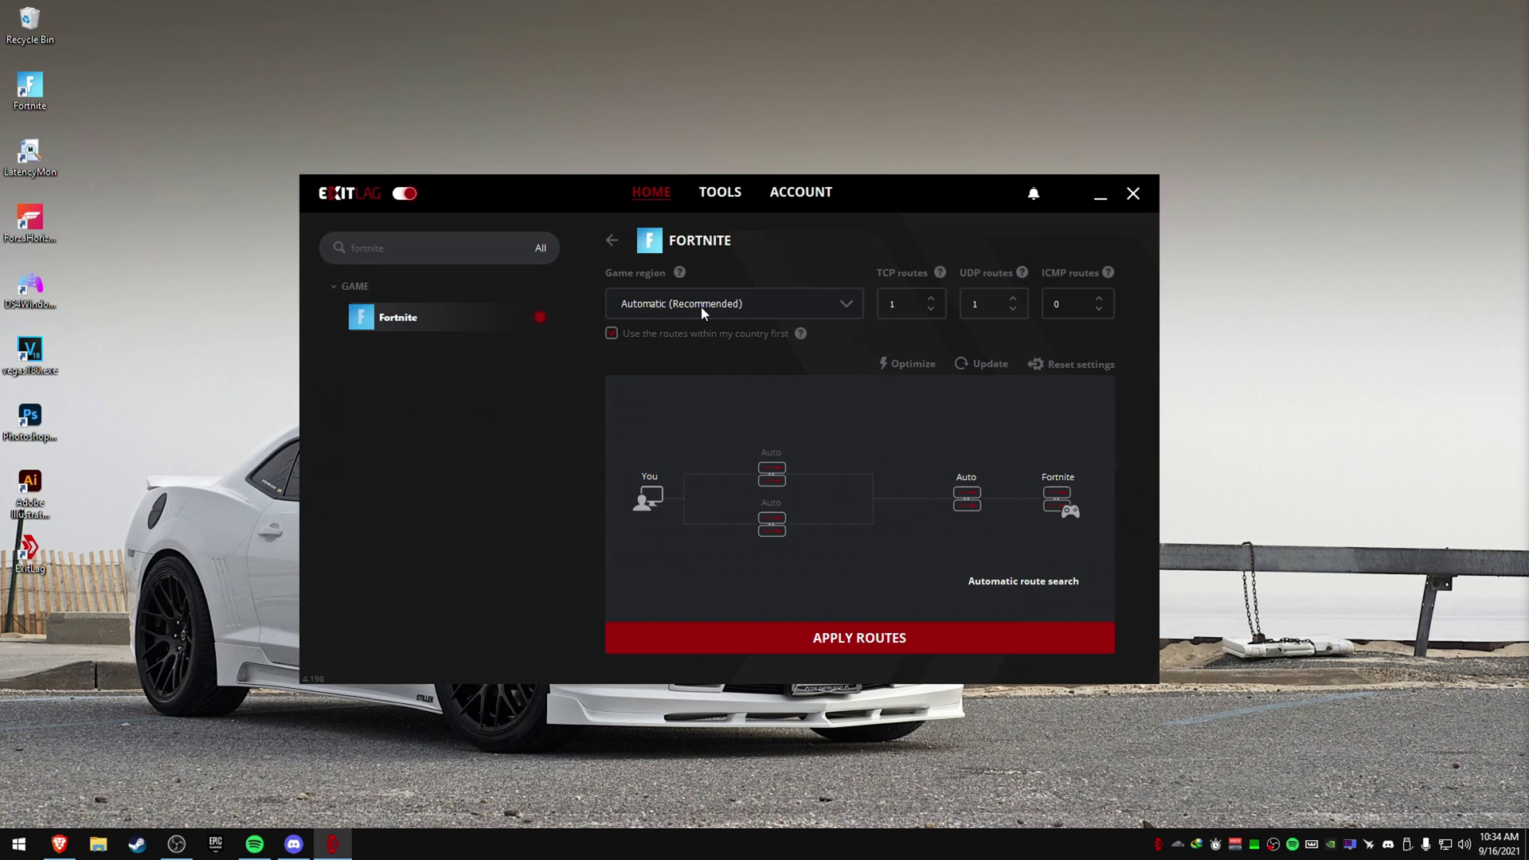
pyautogui.click(701, 305)
pyautogui.click(685, 382)
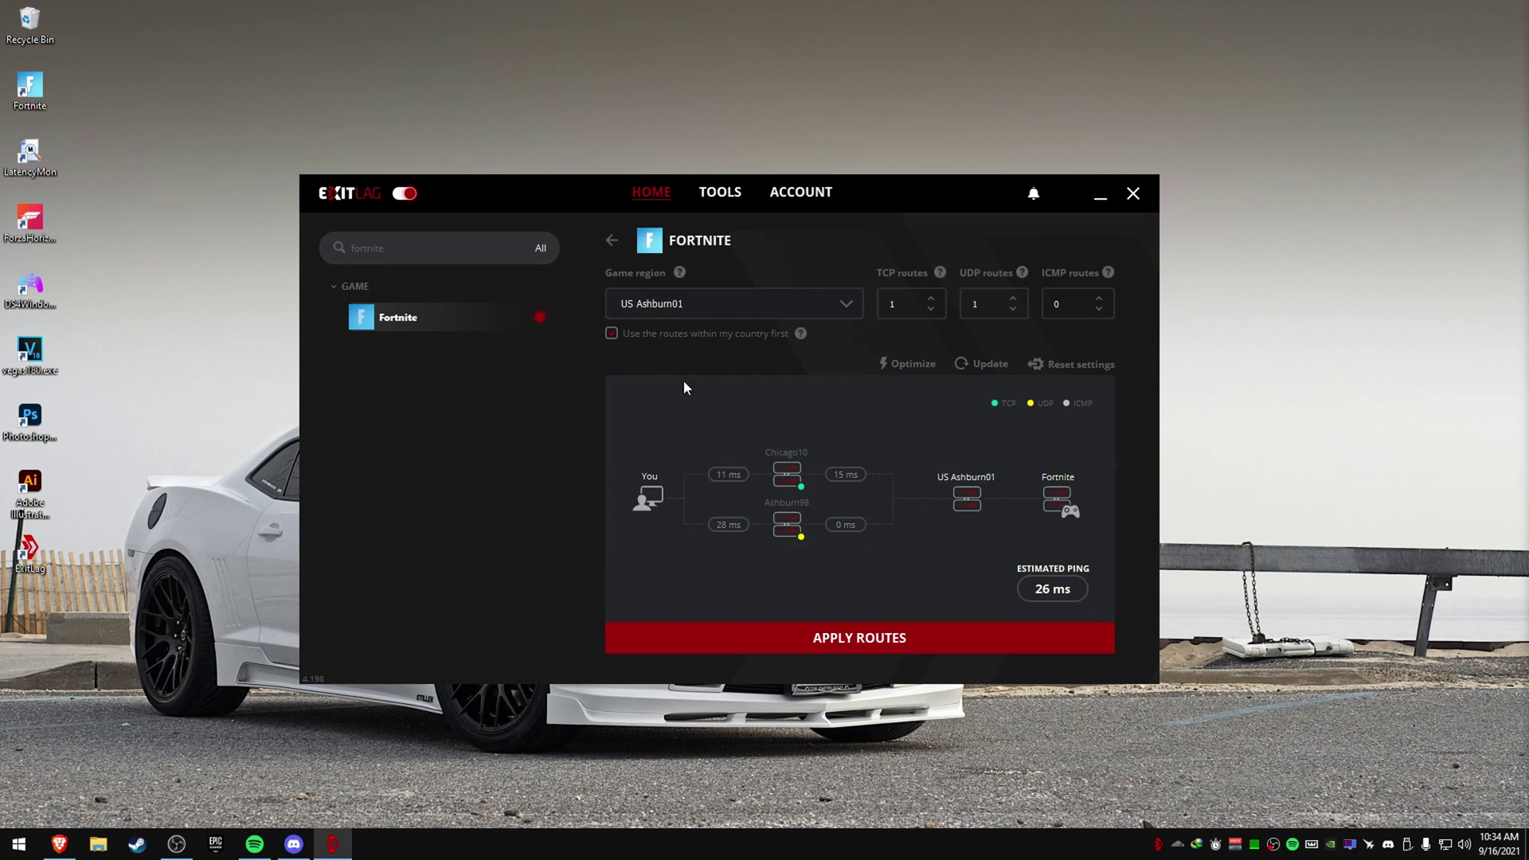
# - Set Fortnite's game region to Automatic (Recommended) and apply the routes
pyautogui.click(703, 310)
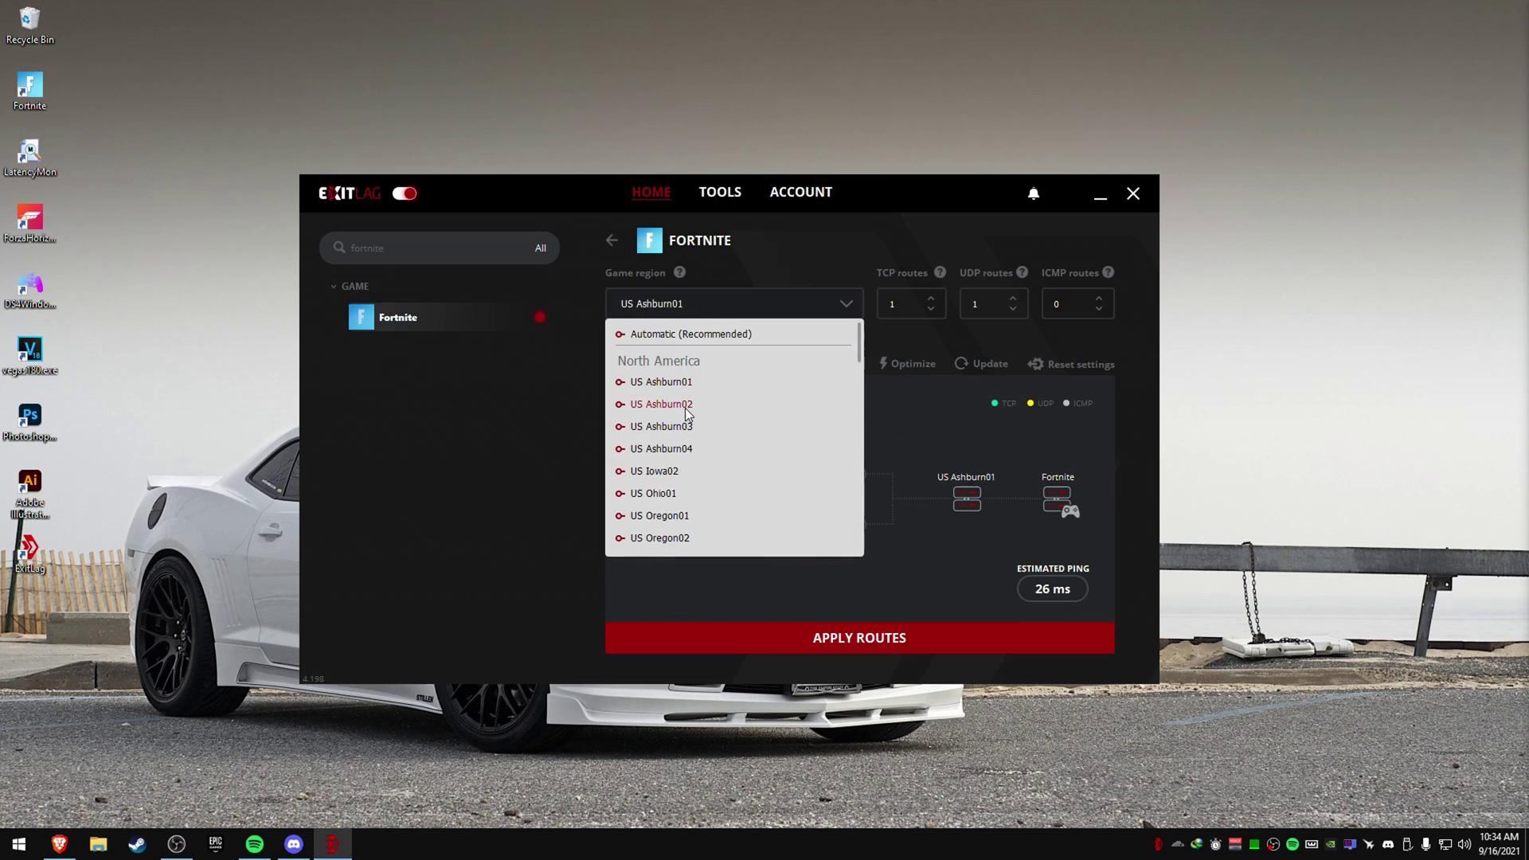
pyautogui.click(730, 335)
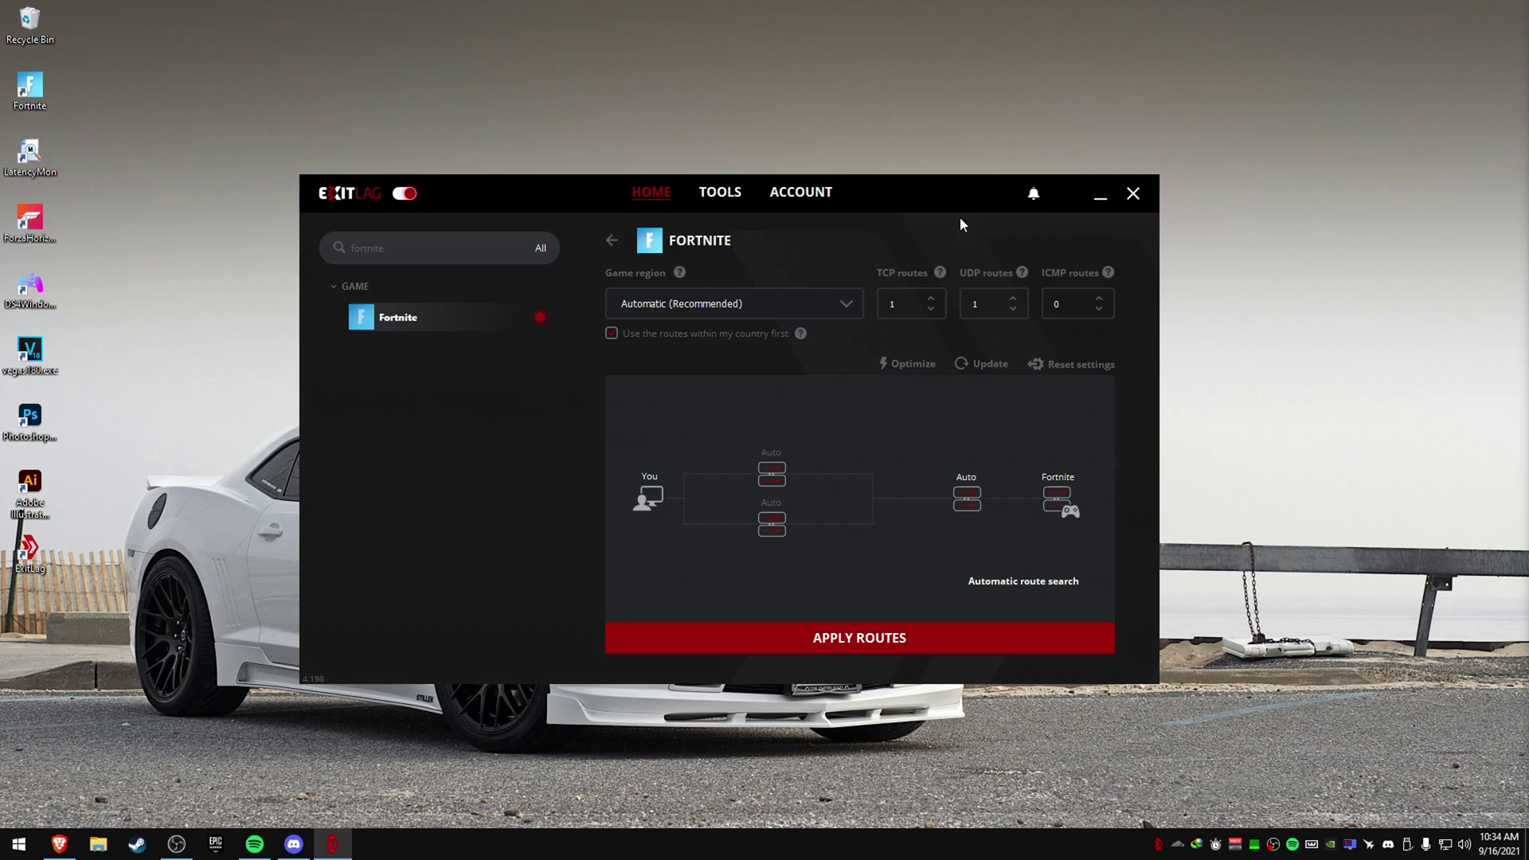
pyautogui.hotkey('ctrl', 'f')
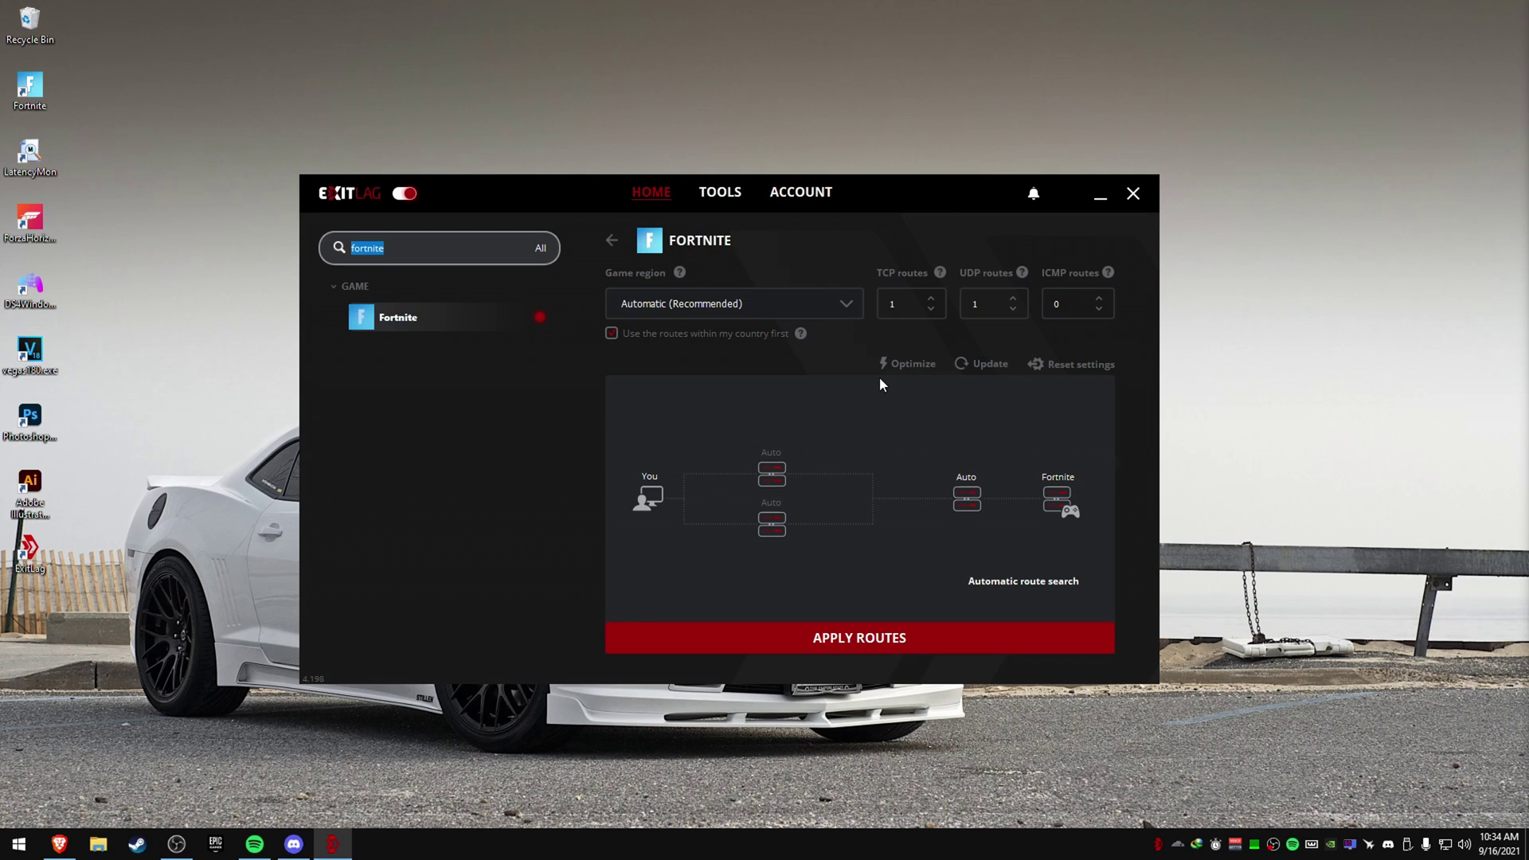
pyautogui.click(840, 633)
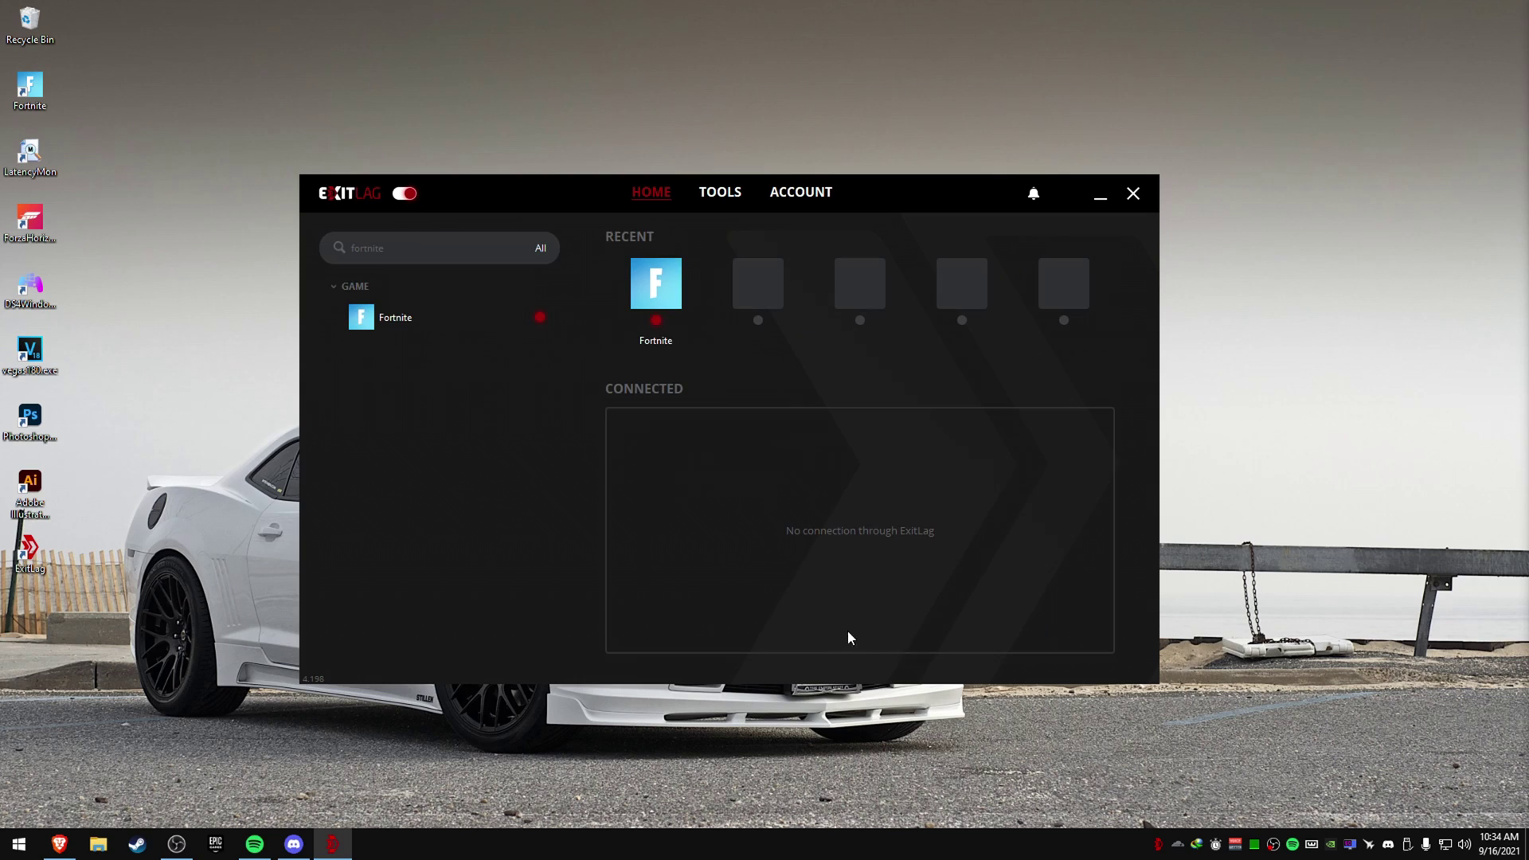
# - Switch ExitLag's main toggle off and back on
pyautogui.click(408, 195)
pyautogui.click(406, 195)
# - Search the application list for "disco", open Discord and set its game region to US Chicago01
pyautogui.click(440, 253)
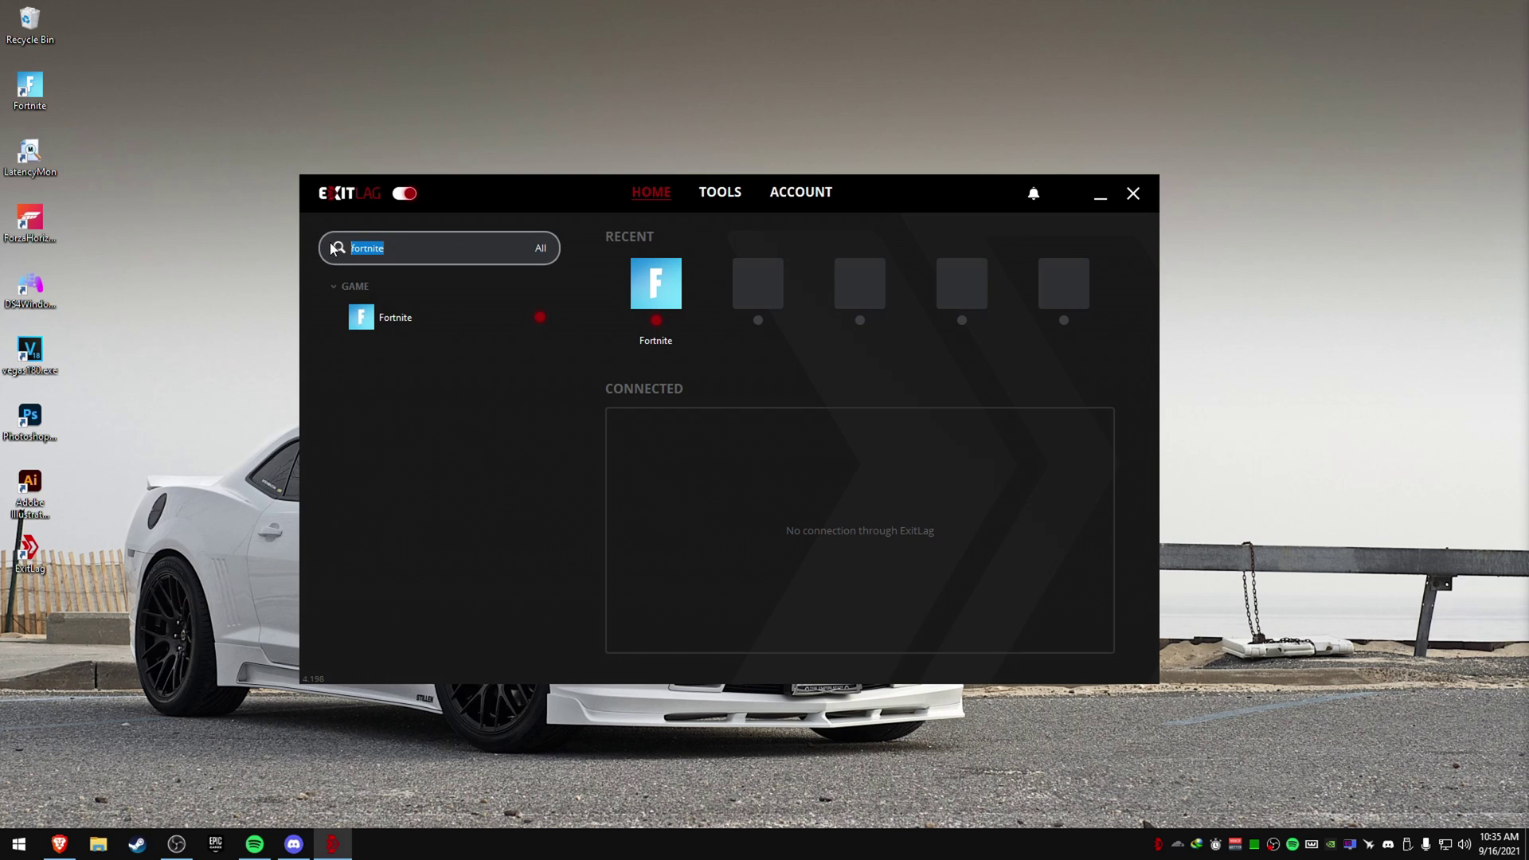
pyautogui.write('disco')
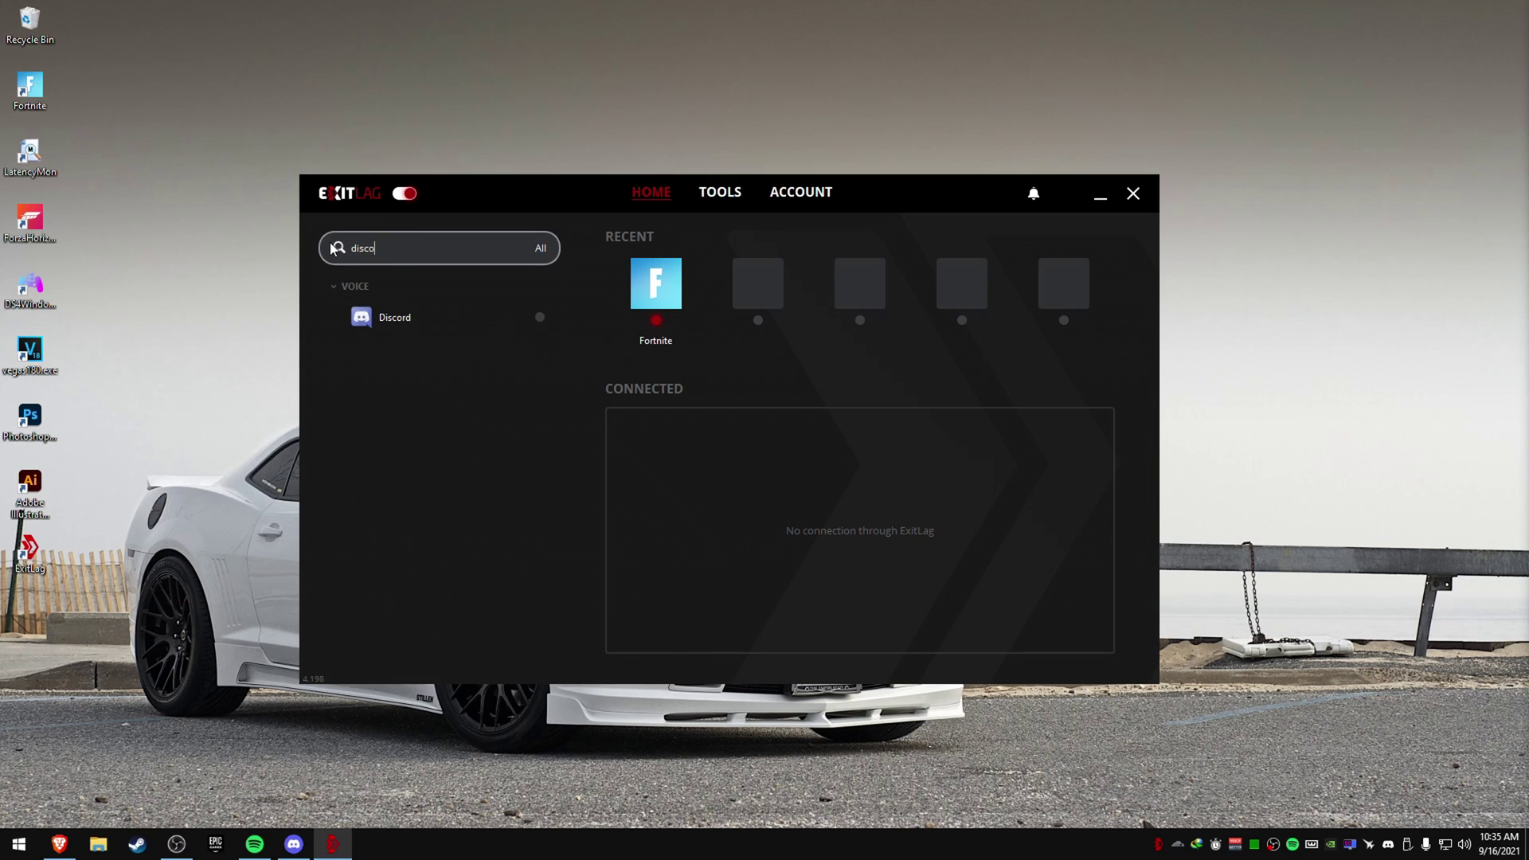
pyautogui.click(413, 330)
pyautogui.click(680, 303)
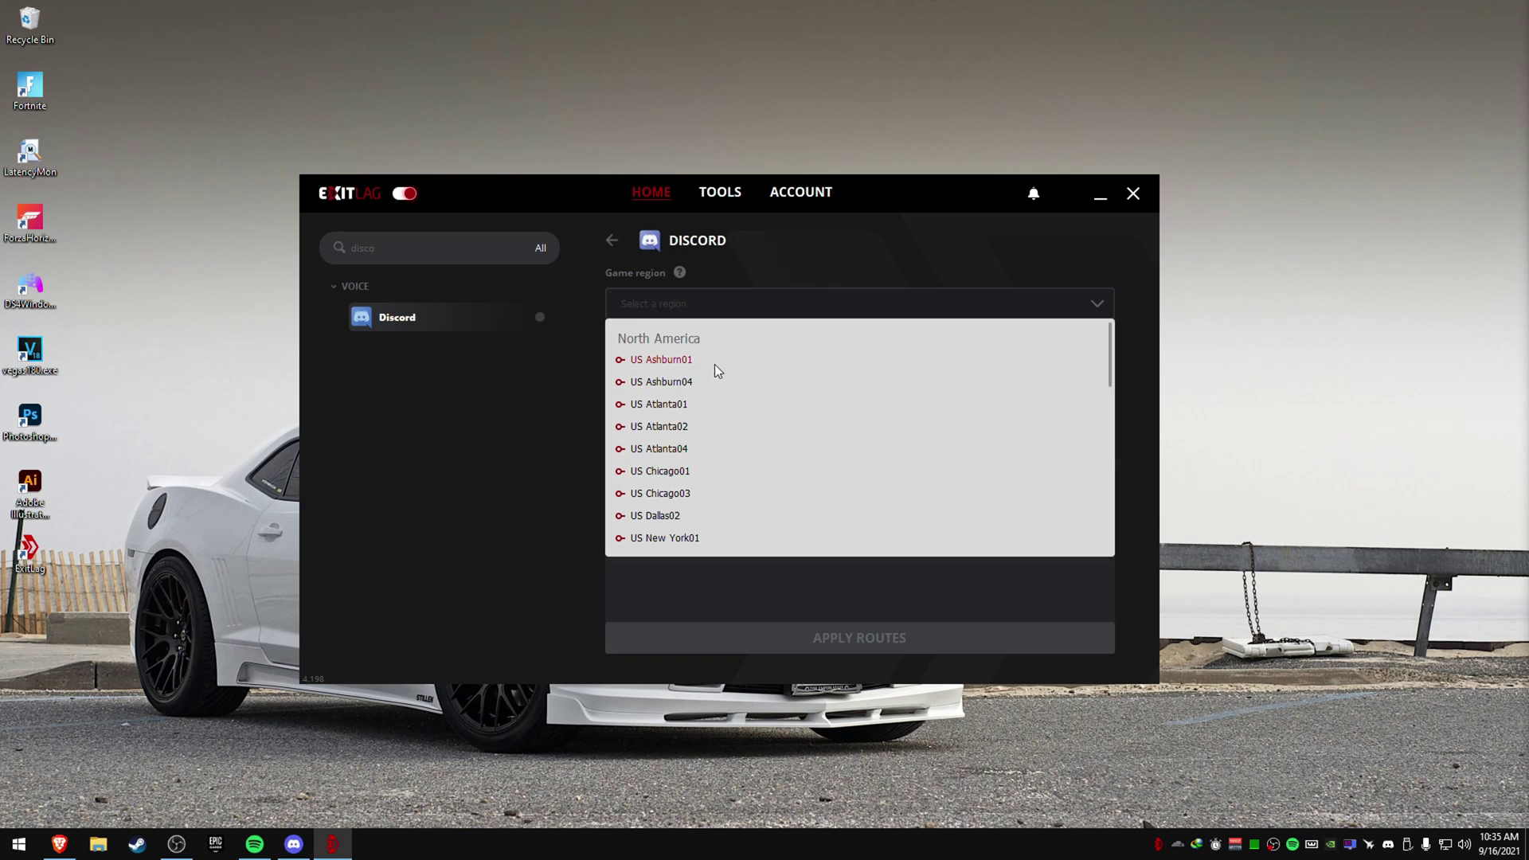
pyautogui.click(673, 472)
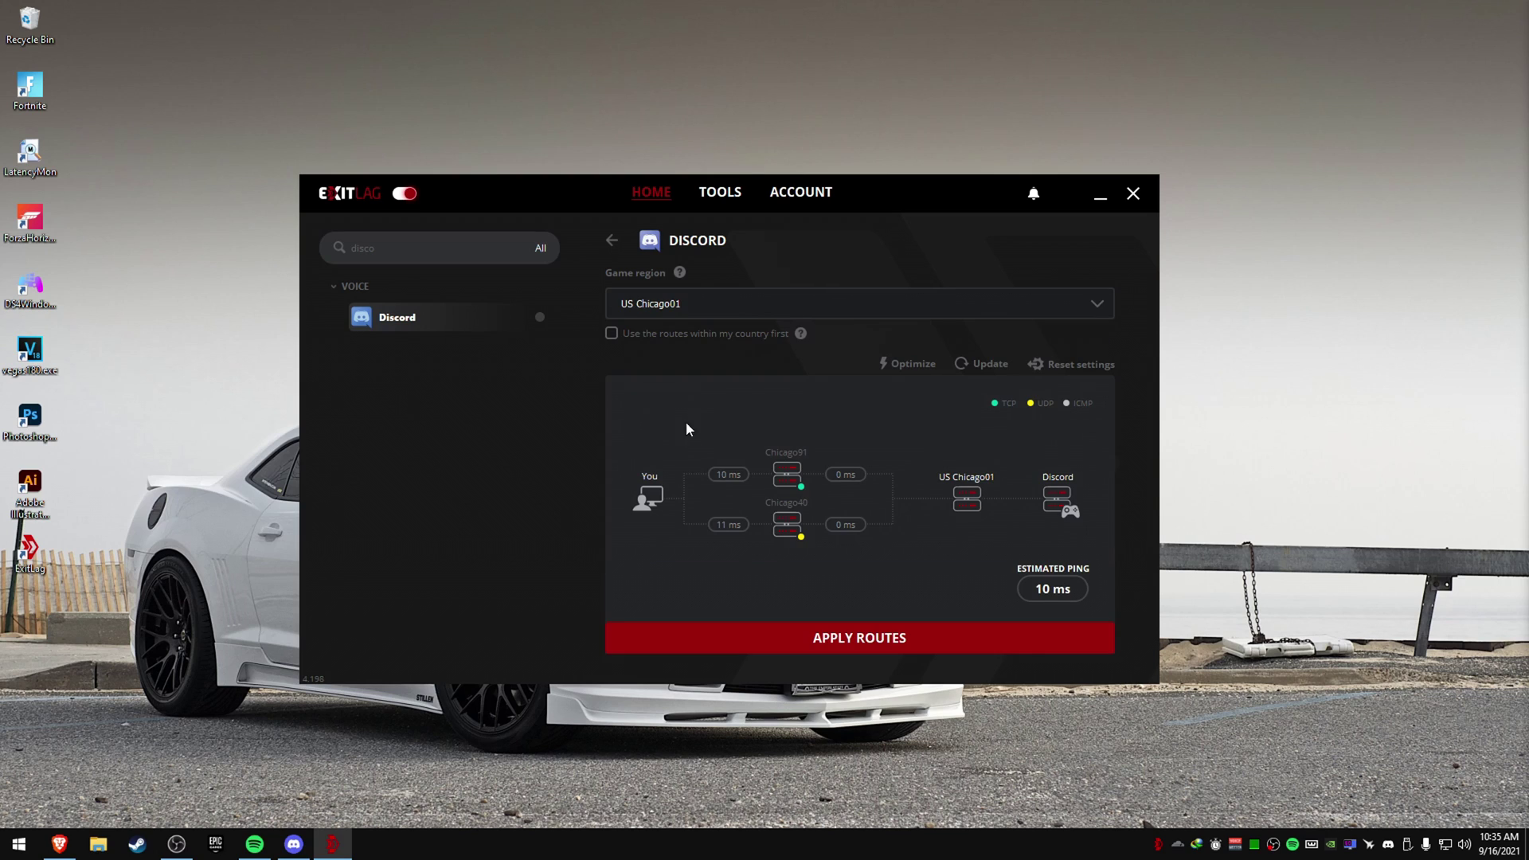
# - Try the US Ashburn01 region for Discord as a comparison and return to US Chicago01
pyautogui.click(707, 309)
pyautogui.click(699, 360)
pyautogui.click(836, 303)
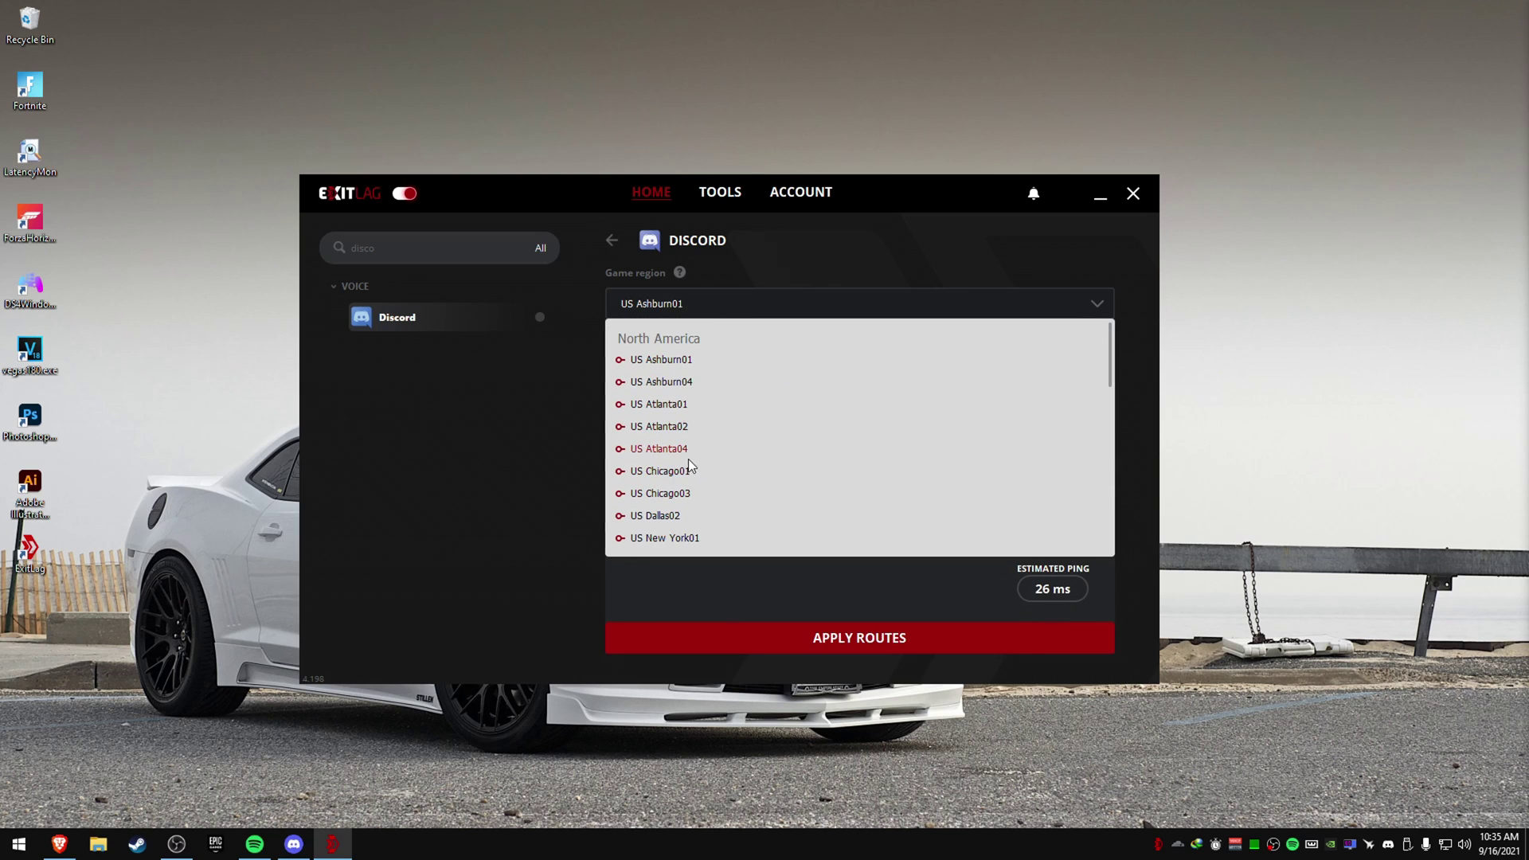
pyautogui.click(661, 472)
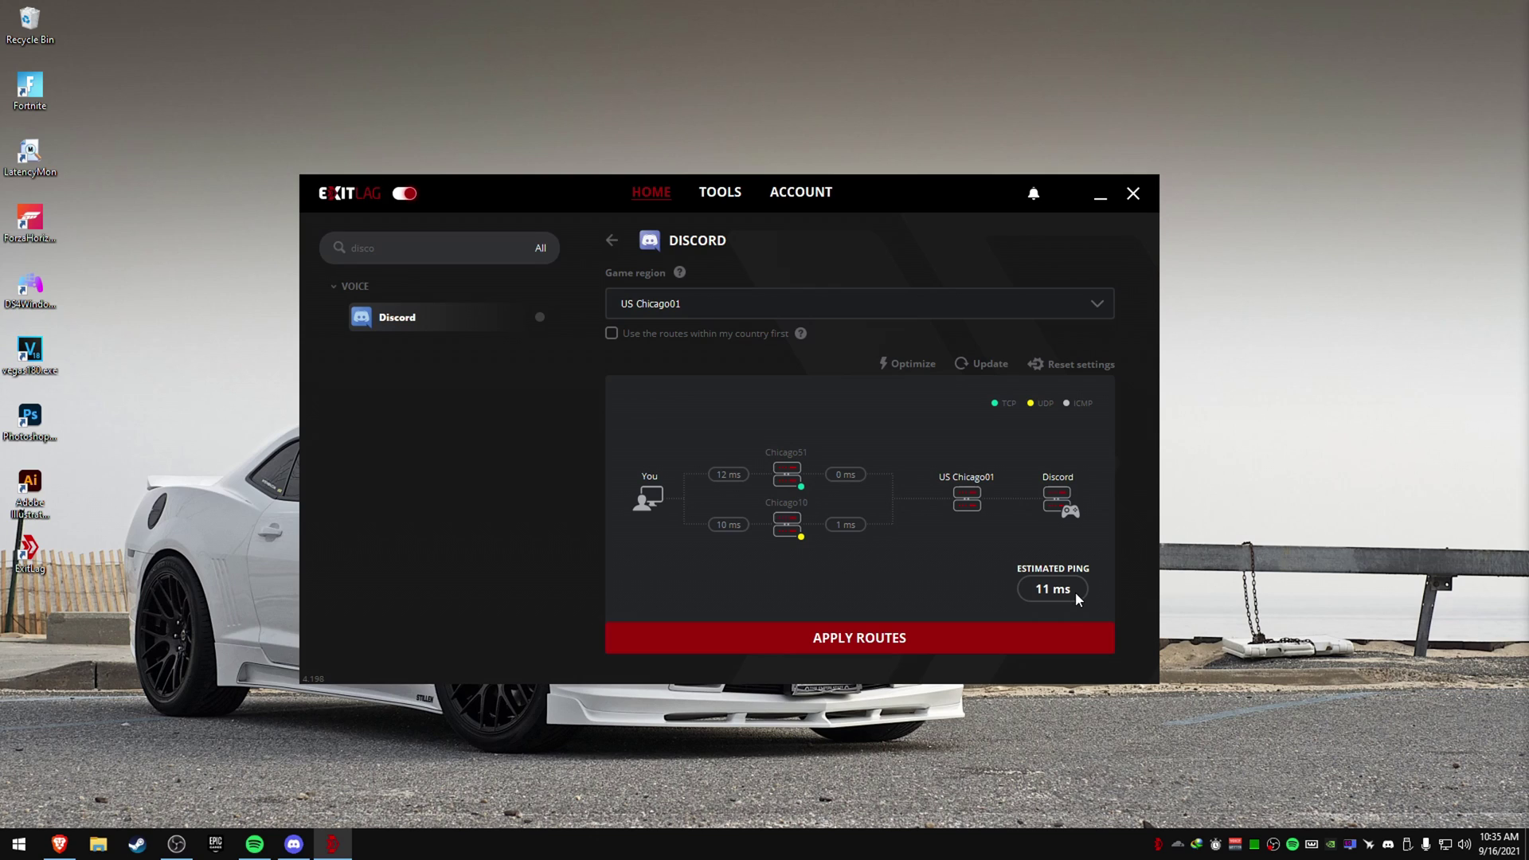
# - Search for "valor", open Valorant, and try the US Ashburn02 region before selecting US Chicago01
pyautogui.doubleClick(381, 249)
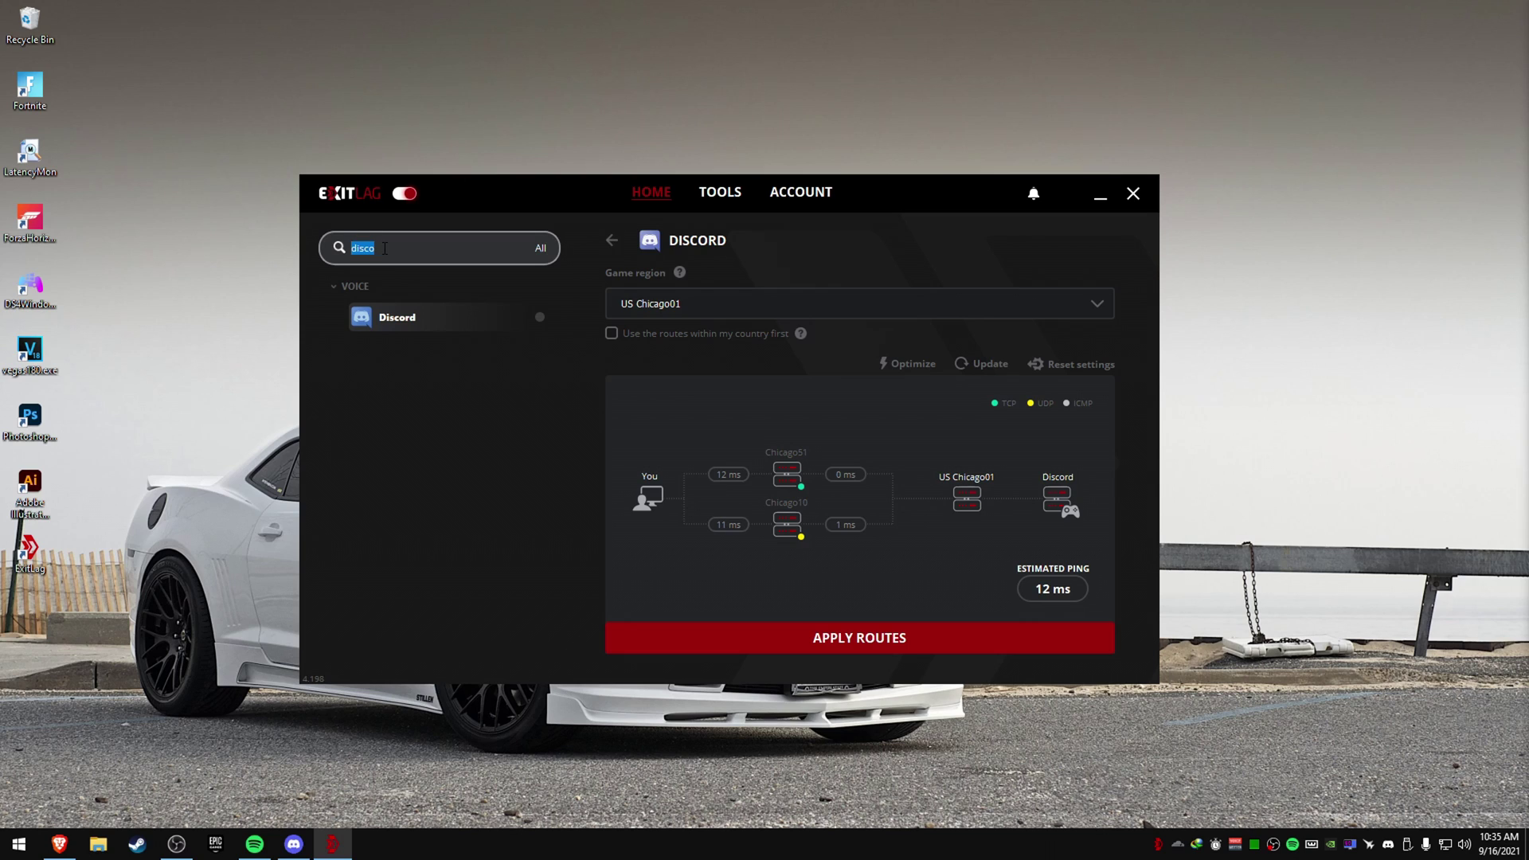
pyautogui.write('valor')
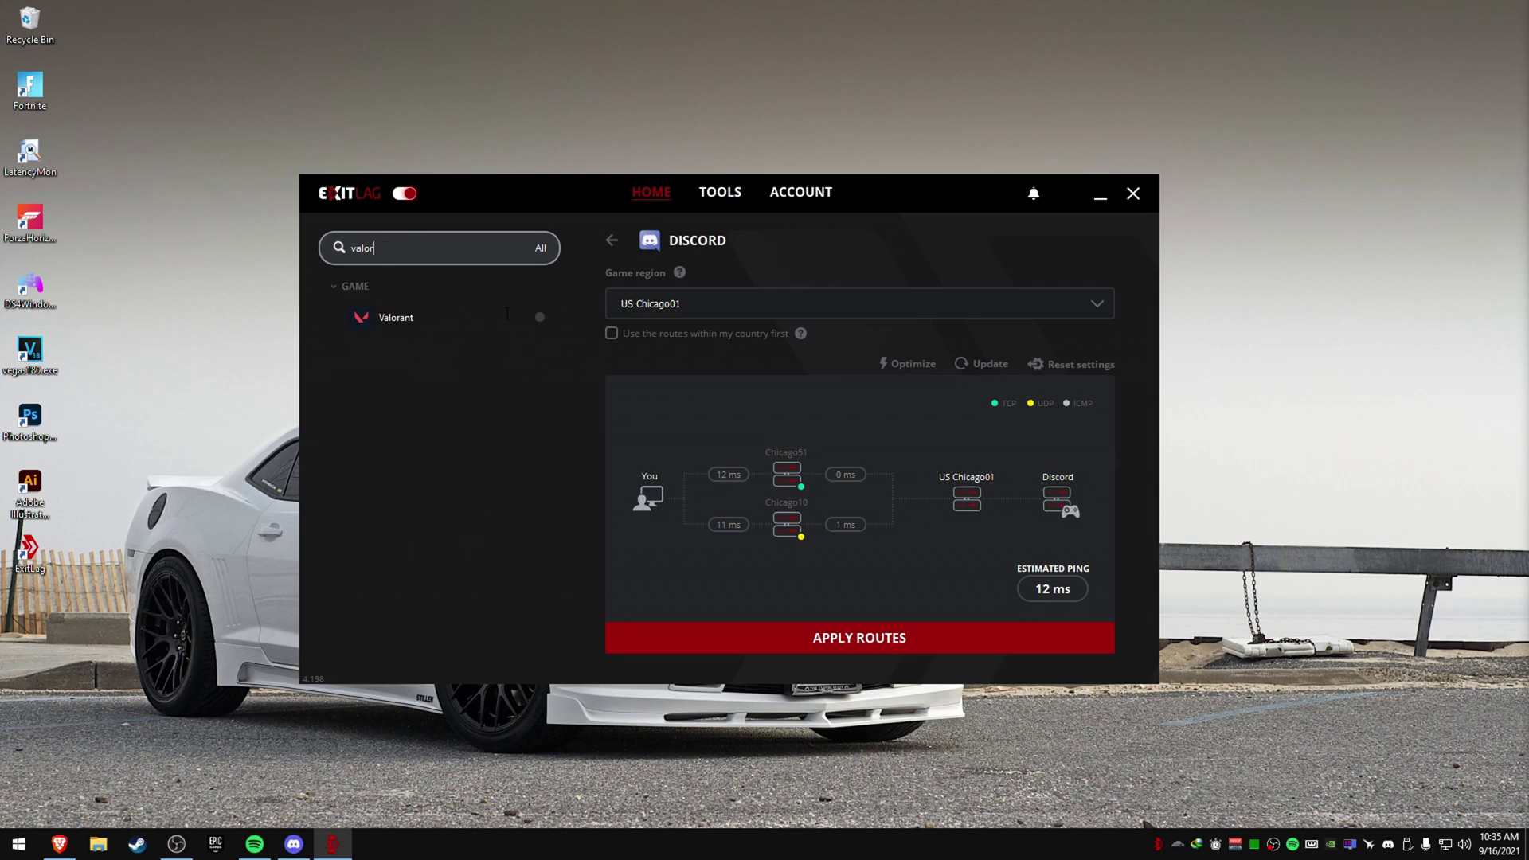
pyautogui.click(396, 317)
pyautogui.click(629, 307)
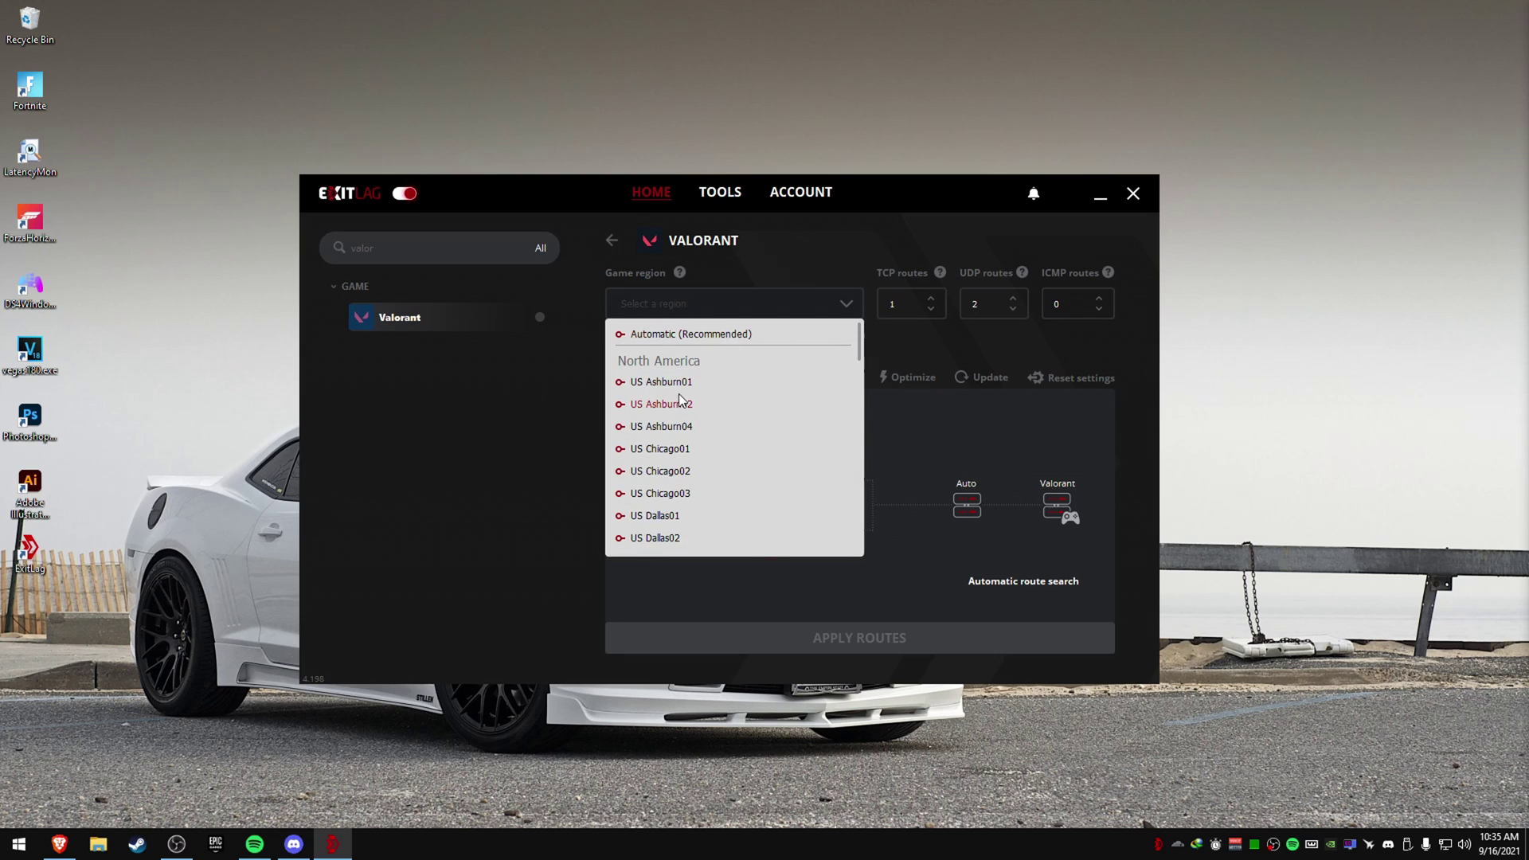
pyautogui.click(669, 404)
pyautogui.click(713, 303)
pyautogui.click(693, 447)
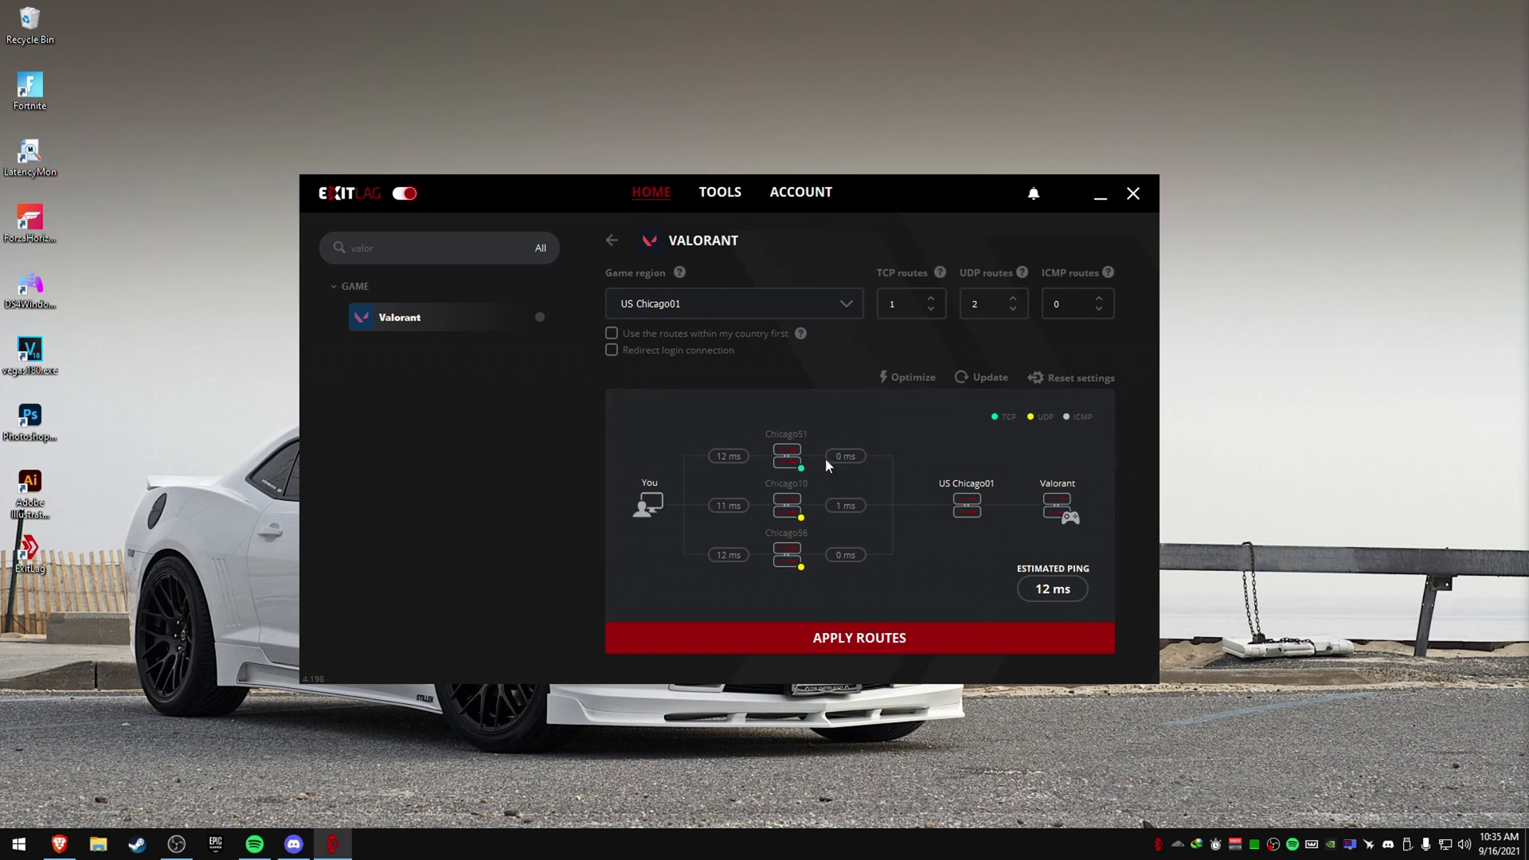
# - Switch Valorant's game region to US Chicago02 and look through the other available regions
pyautogui.click(666, 305)
pyautogui.click(709, 450)
pyautogui.click(612, 350)
pyautogui.click(684, 335)
pyautogui.click(719, 305)
pyautogui.scroll(-2, 740, 510)
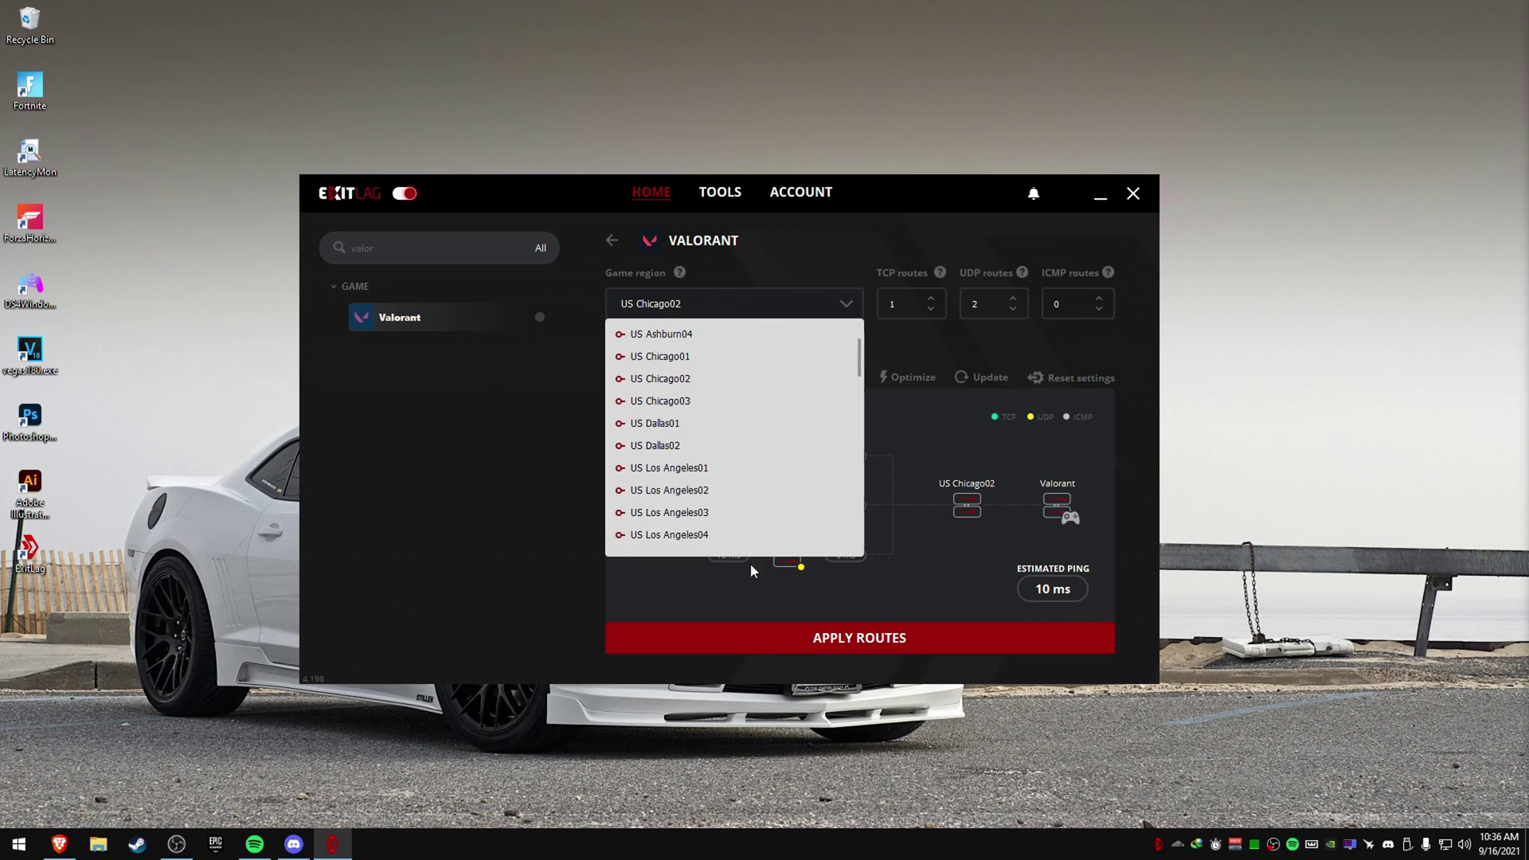
pyautogui.click(706, 304)
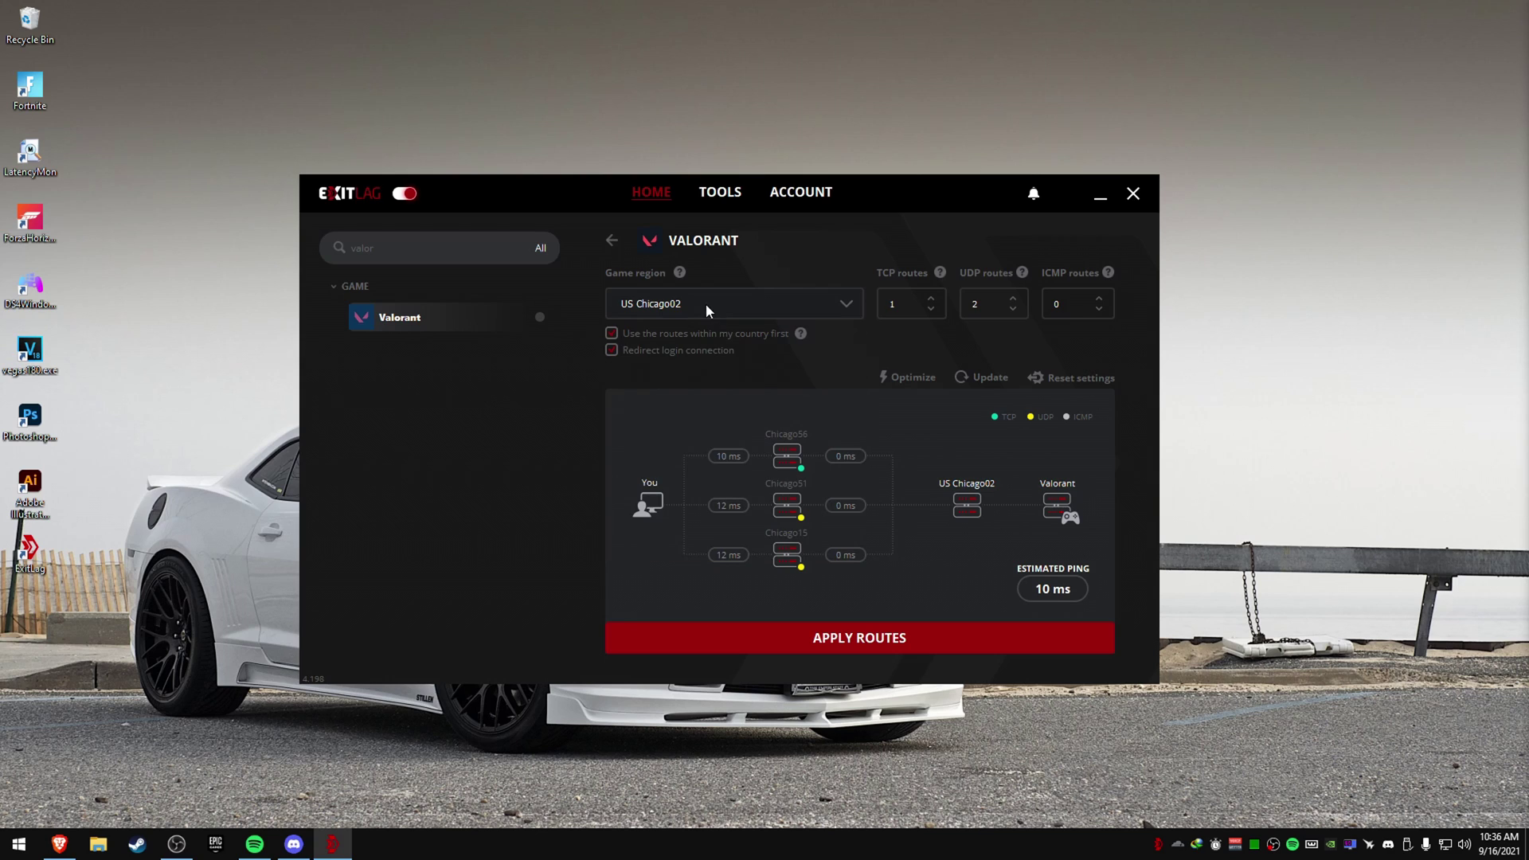
# - Clear the application search and browse the full list of supported games
pyautogui.doubleClick(396, 245)
pyautogui.press('BackSpace')
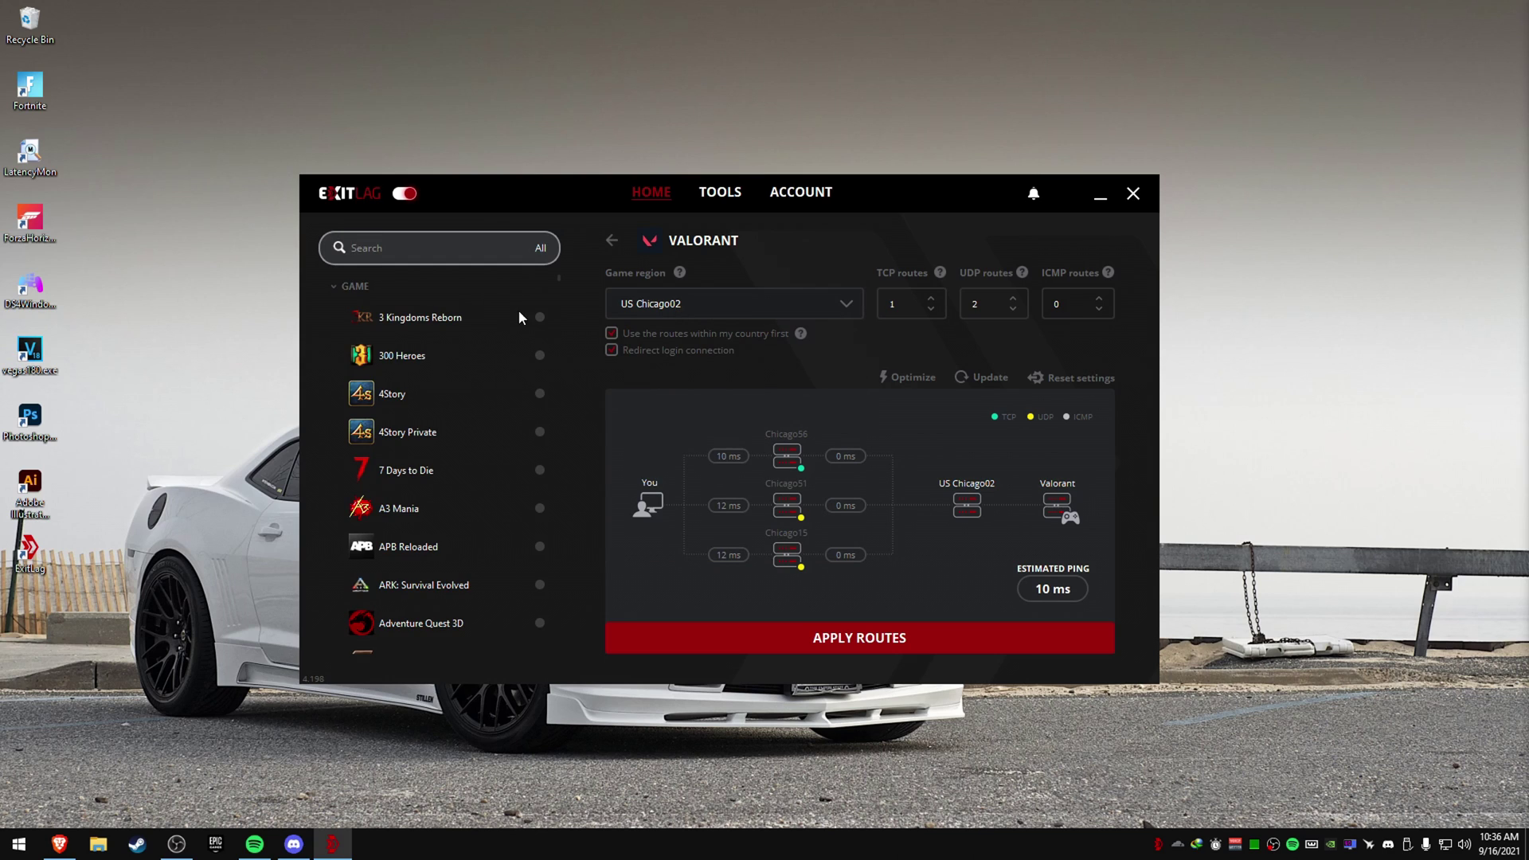
pyautogui.scroll(-10, 423, 474)
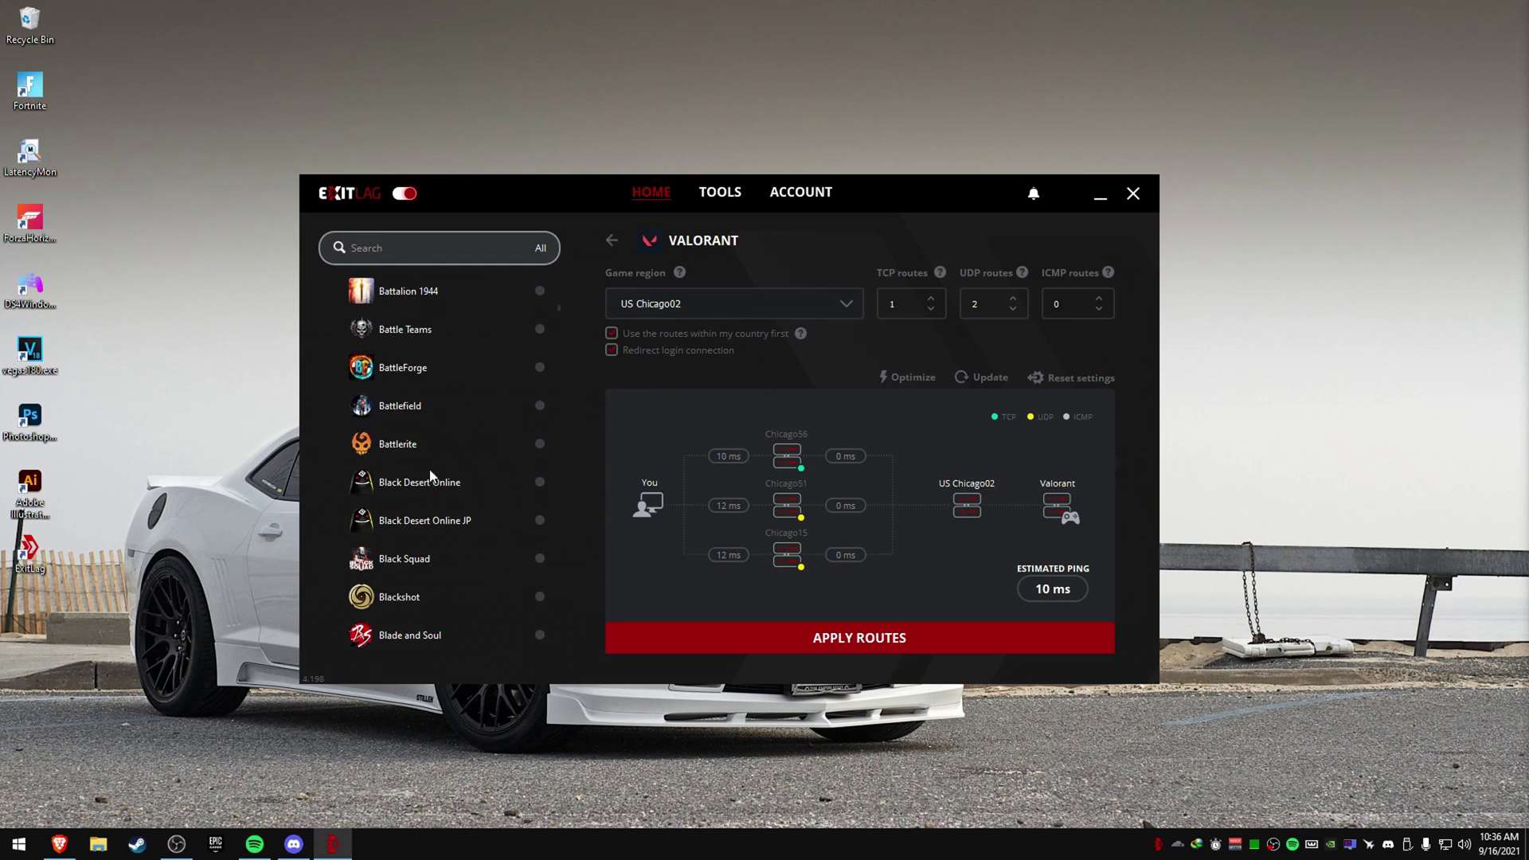
pyautogui.scroll(-15, 557, 359)
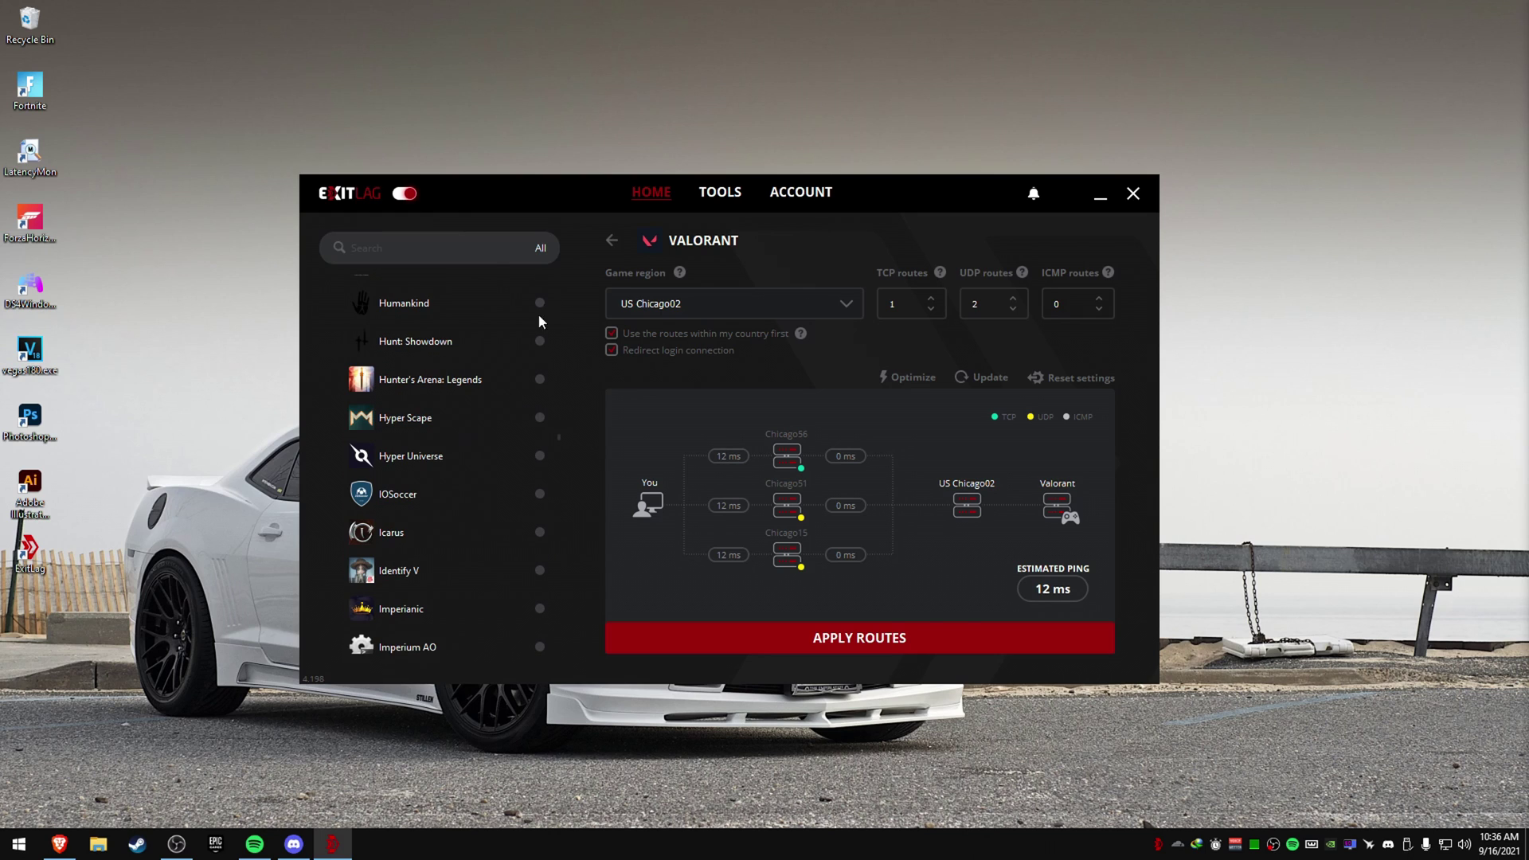
# - Filter the application list by Browser, Voice and Launcher in turn, and look through the supported launchers
pyautogui.click(540, 248)
pyautogui.click(577, 325)
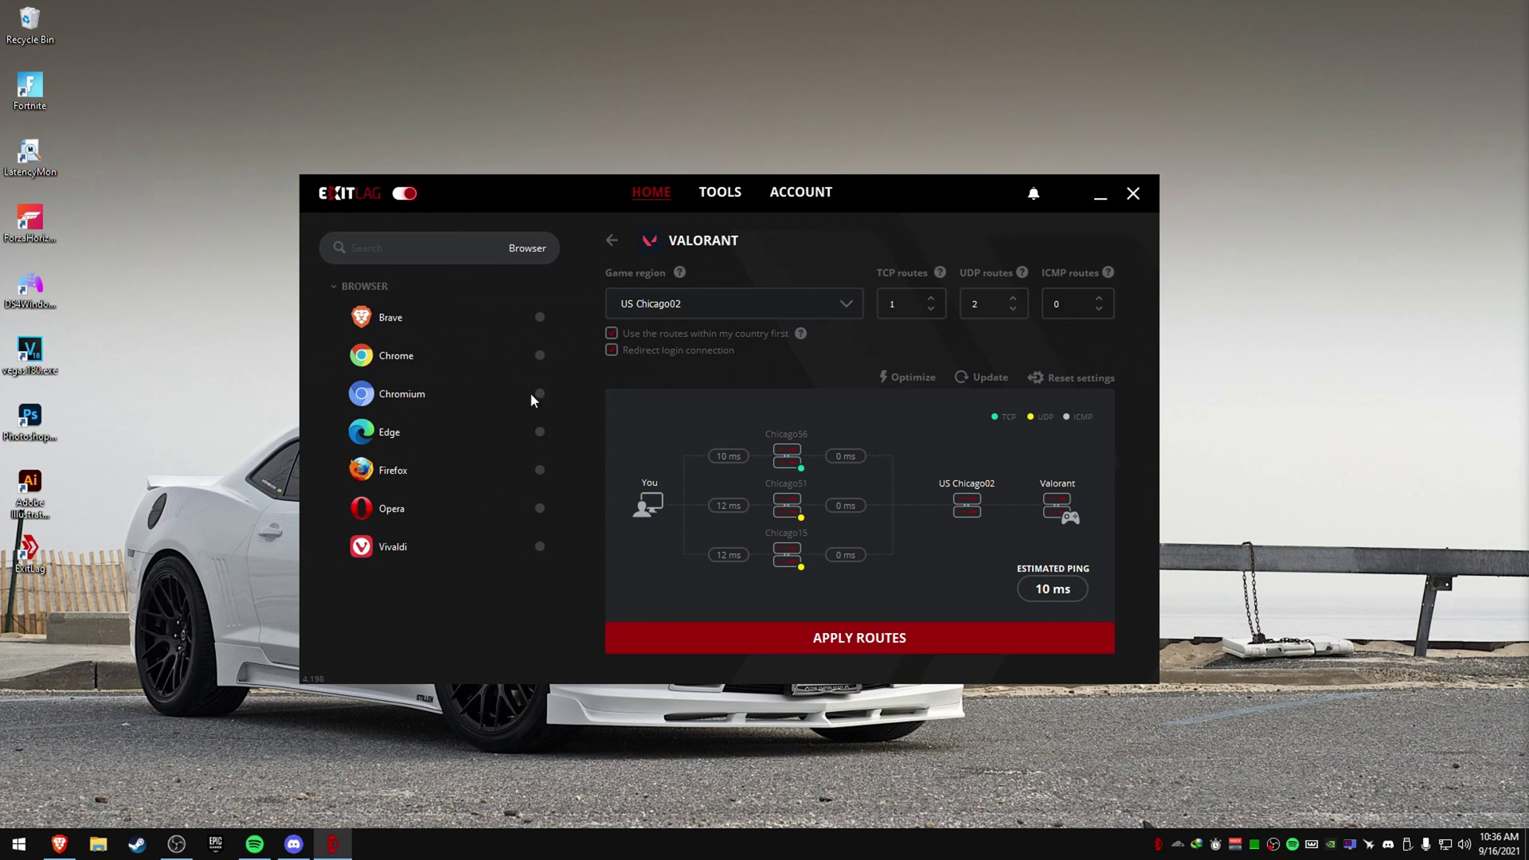
pyautogui.click(539, 251)
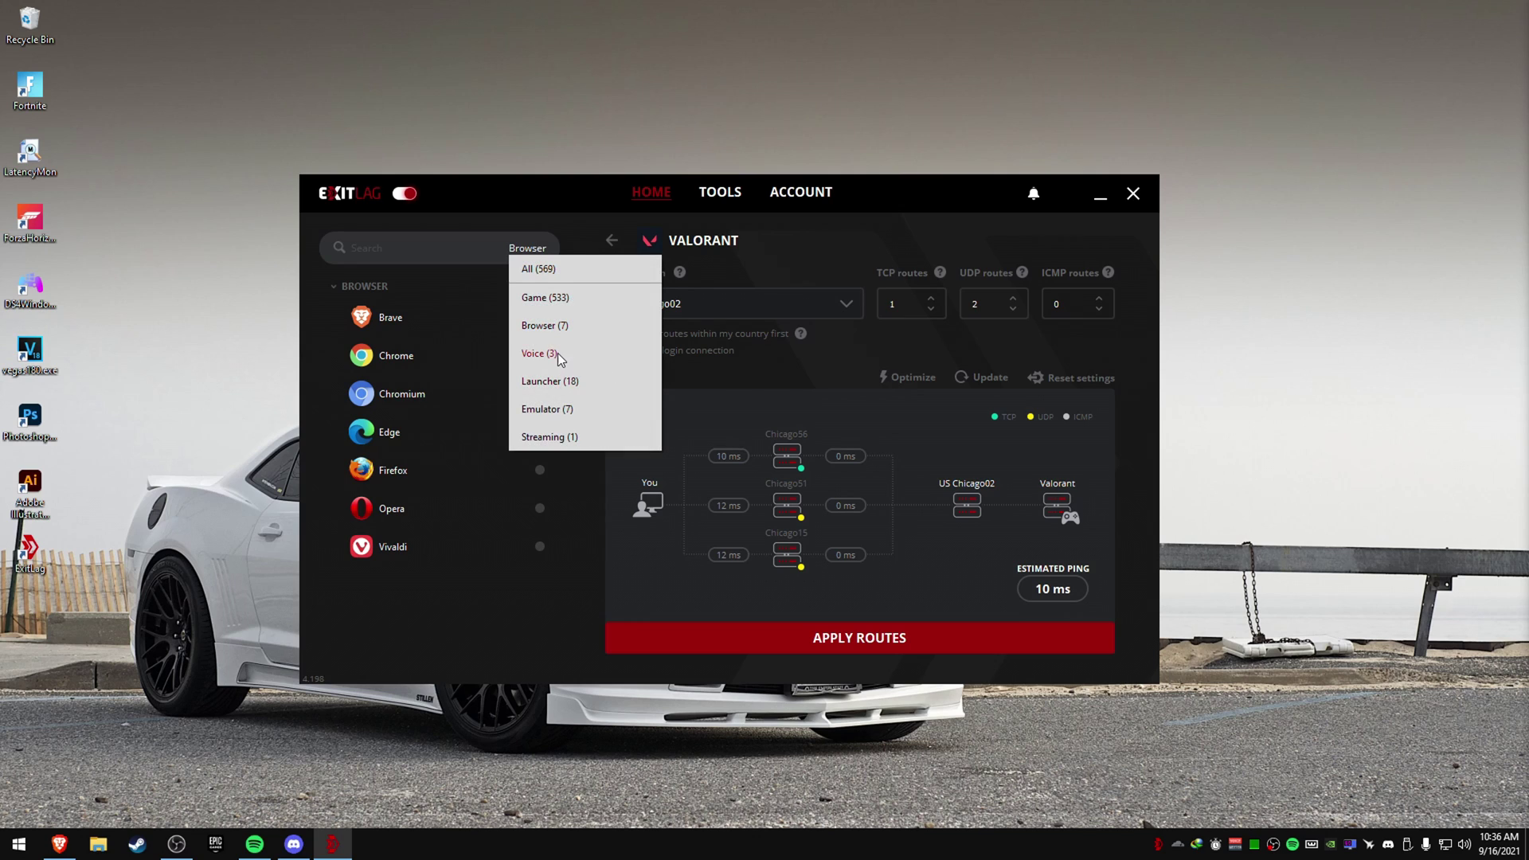
pyautogui.click(557, 352)
pyautogui.click(544, 251)
pyautogui.click(573, 379)
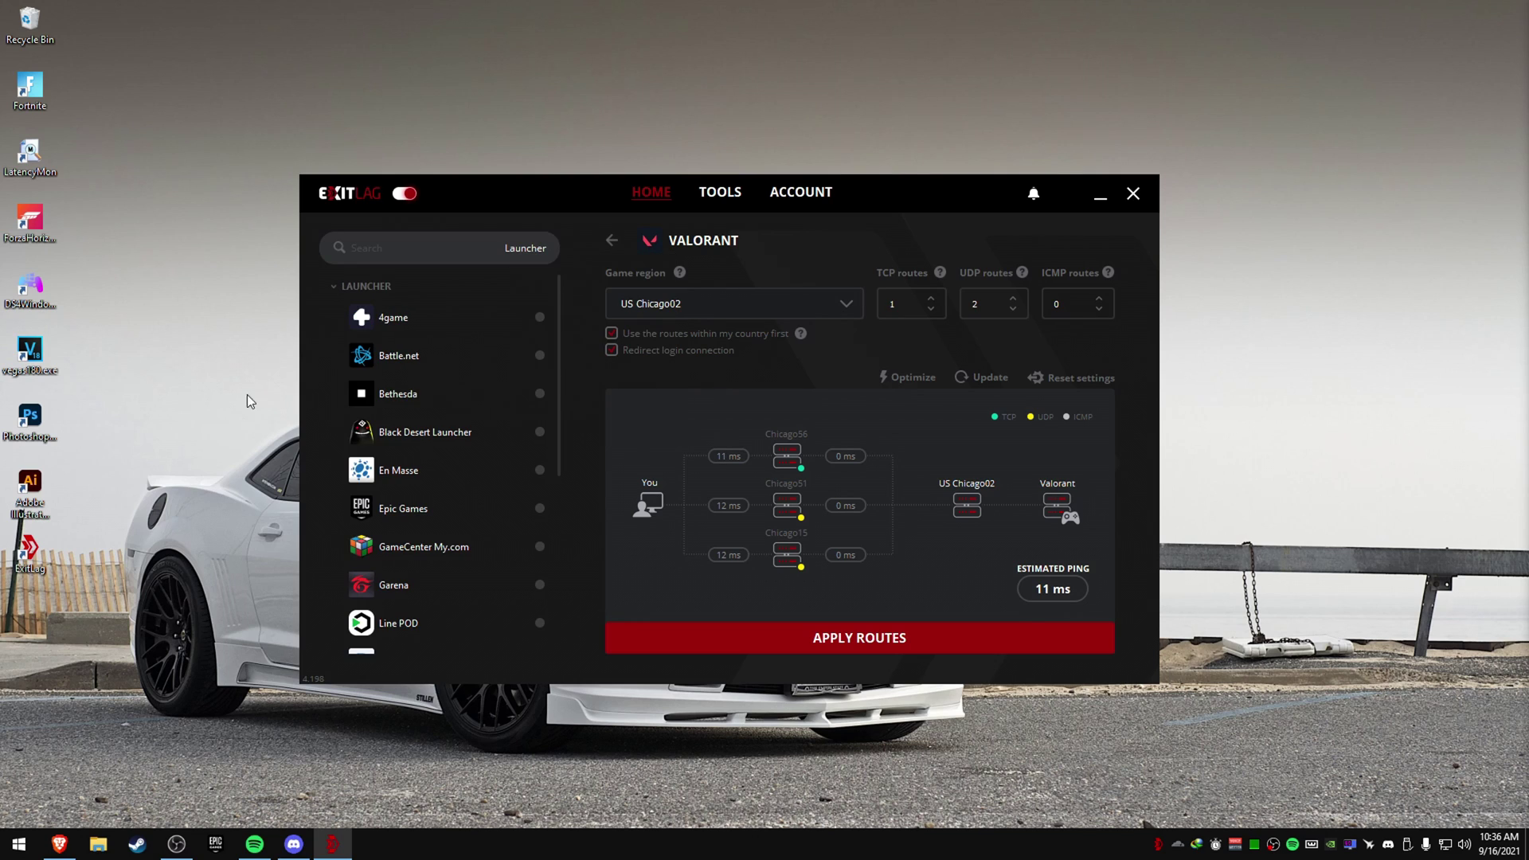
pyautogui.scroll(-5, 422, 549)
pyautogui.scroll(5, 398, 557)
pyautogui.scroll(-2, 430, 622)
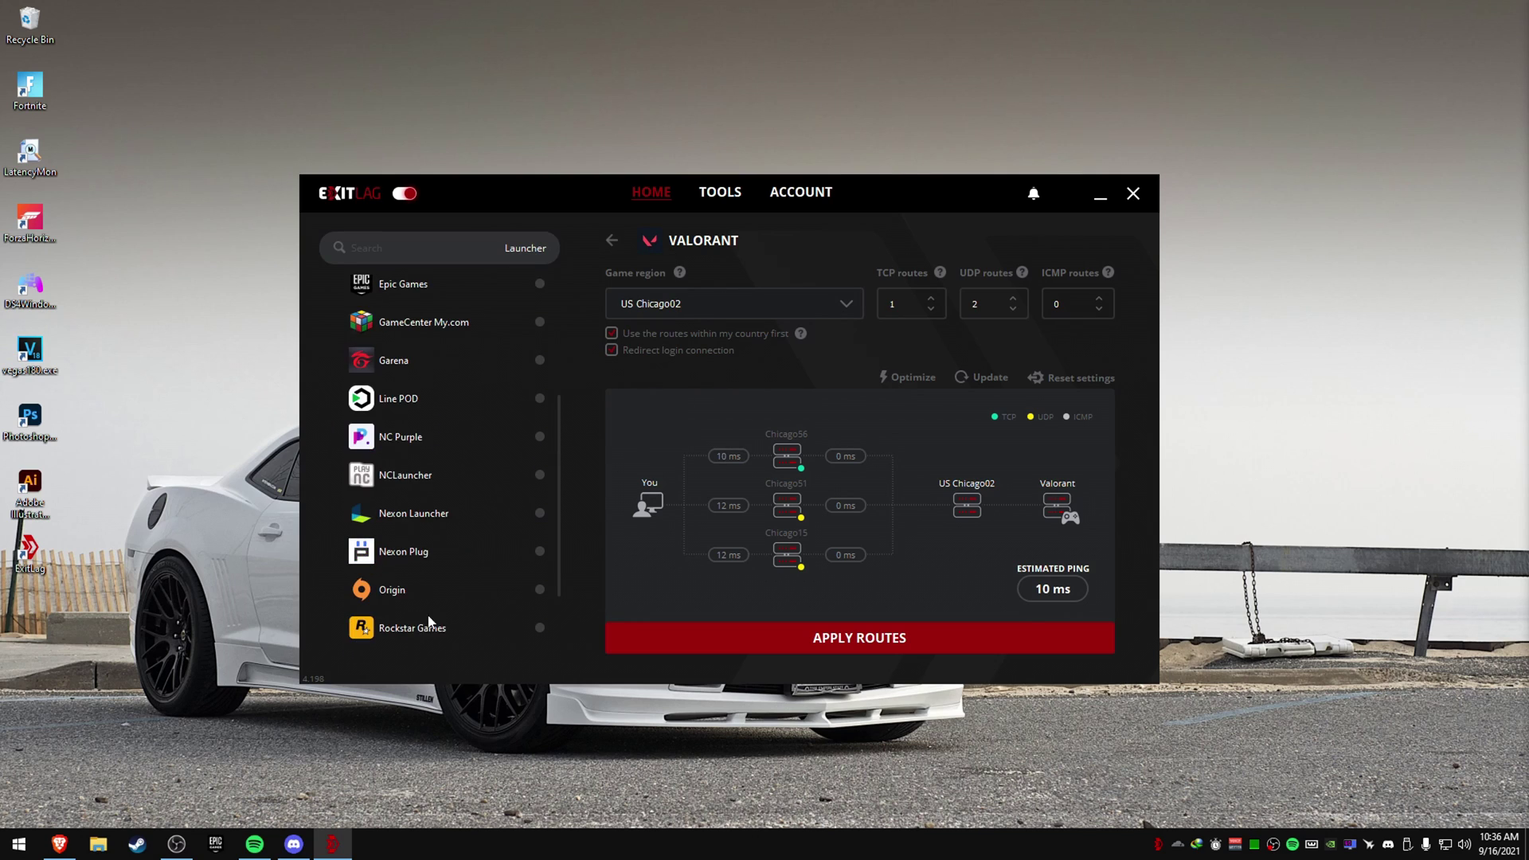
# - Filter the application list by Emulator, switch to Streaming, and open the Open Broadcaster Software route page
pyautogui.click(548, 254)
pyautogui.click(546, 409)
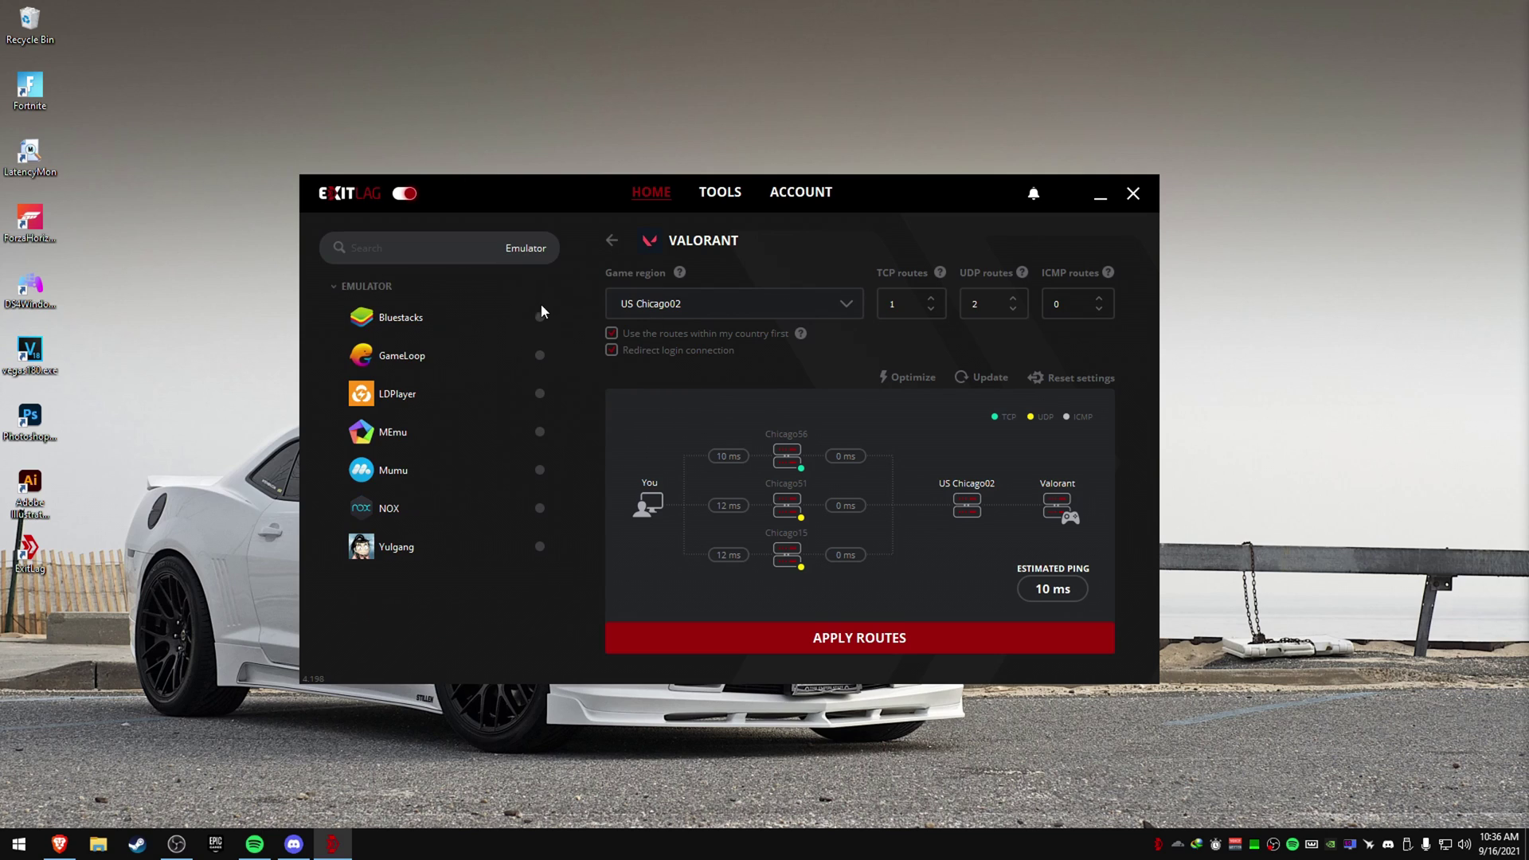
pyautogui.click(539, 250)
pyautogui.click(546, 437)
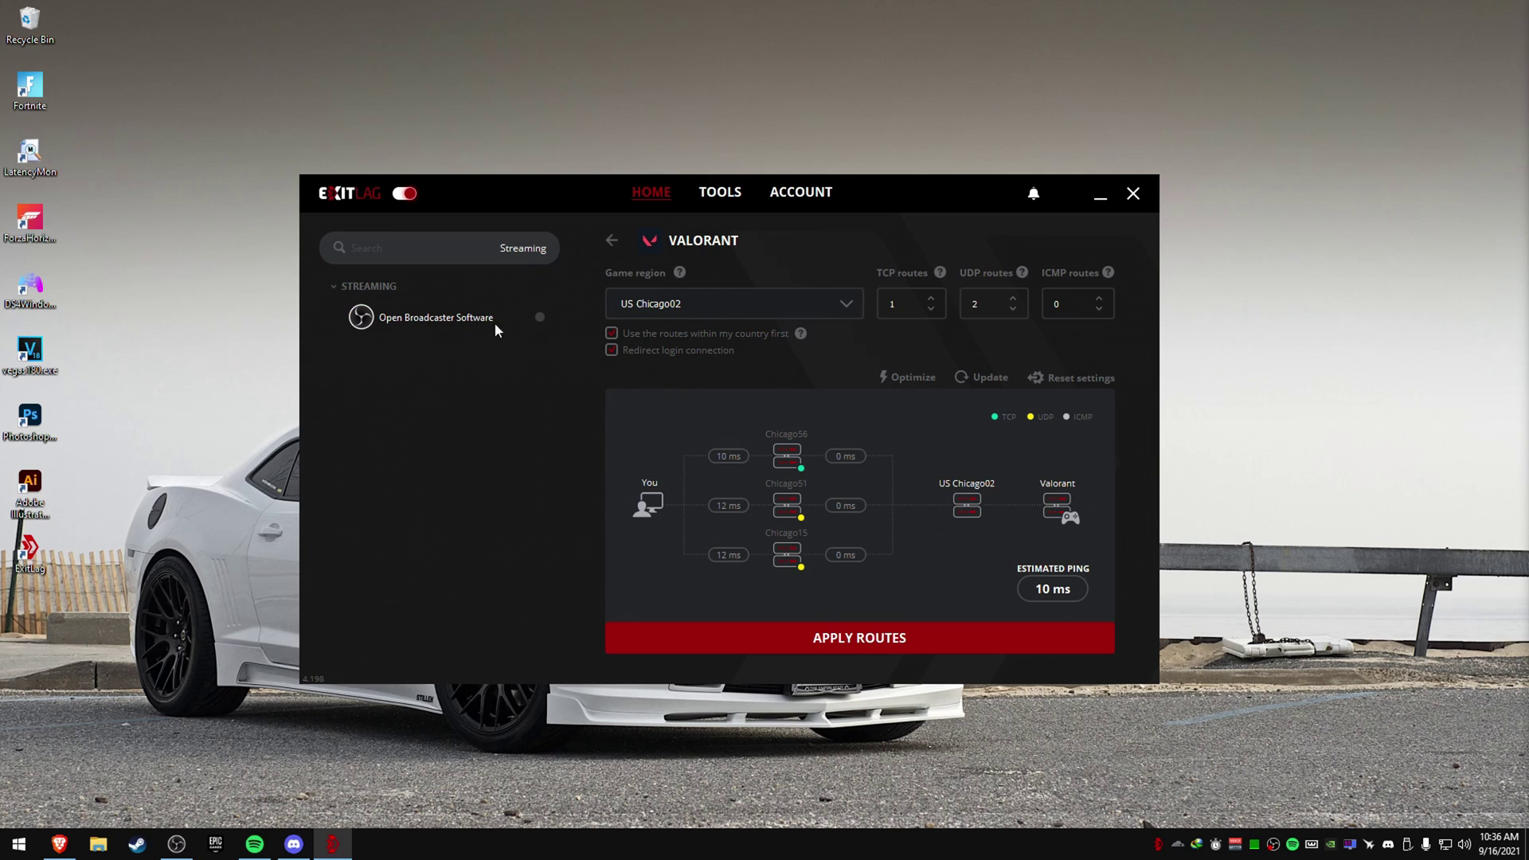
pyautogui.click(494, 323)
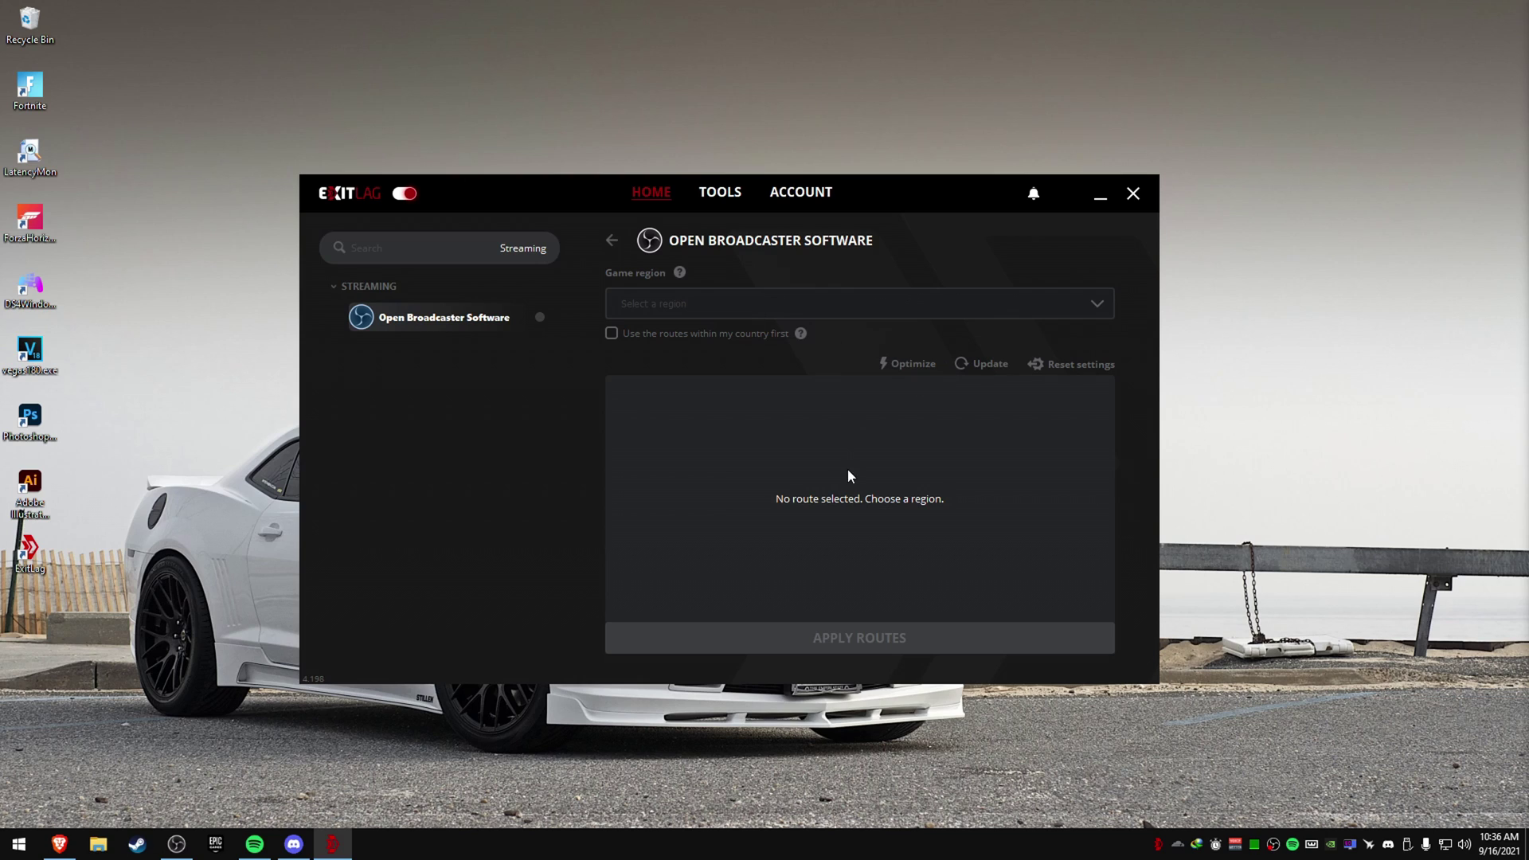
# - Reset the application list filter to All and close the ExitLag window
pyautogui.click(509, 254)
pyautogui.click(541, 269)
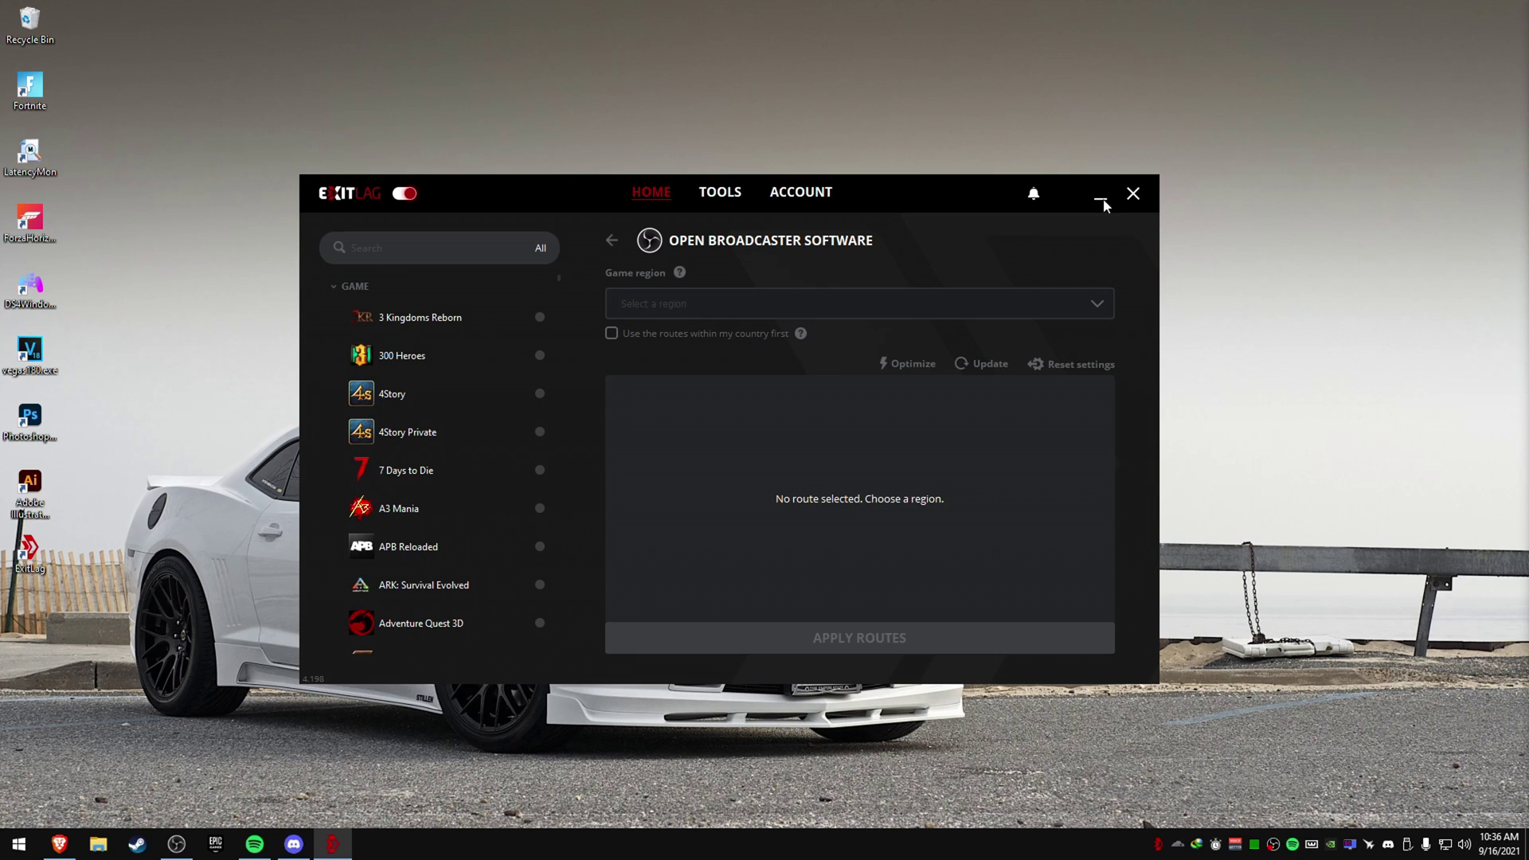
pyautogui.click(1132, 197)
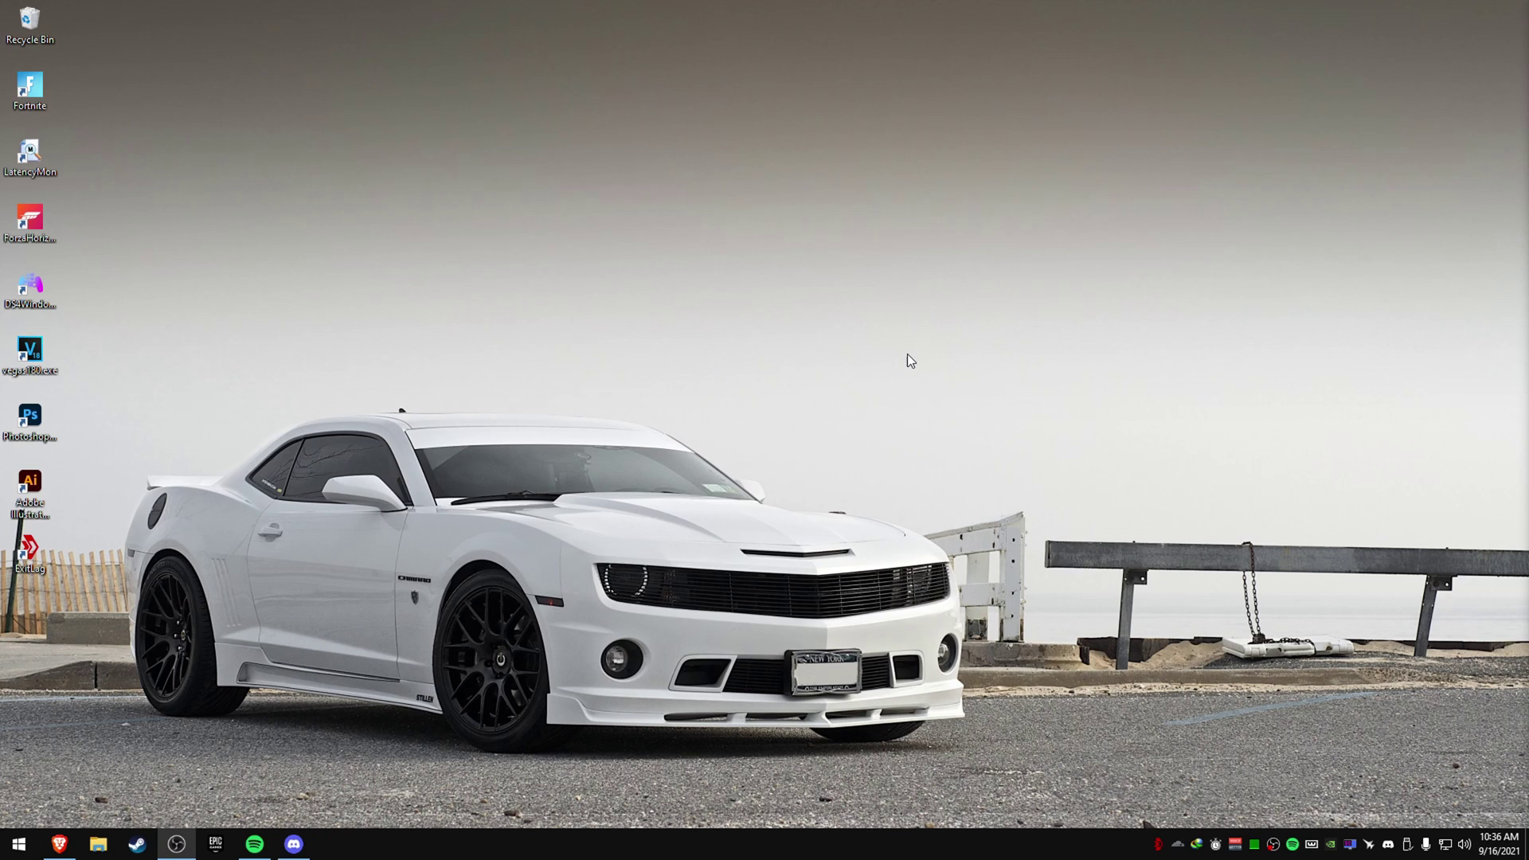